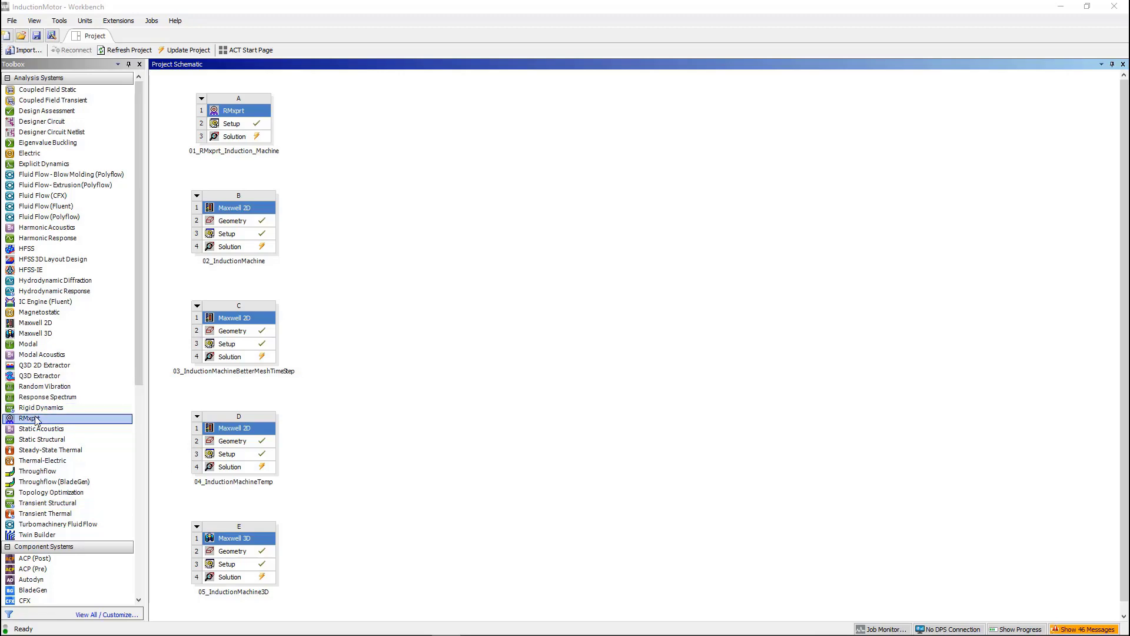
# - Open the RMxprt design, check the stator data and steel type unchanged, then view Setup1's 4000 W, 400 V, 2890 rpm ratings
pyautogui.doubleClick(235, 136)
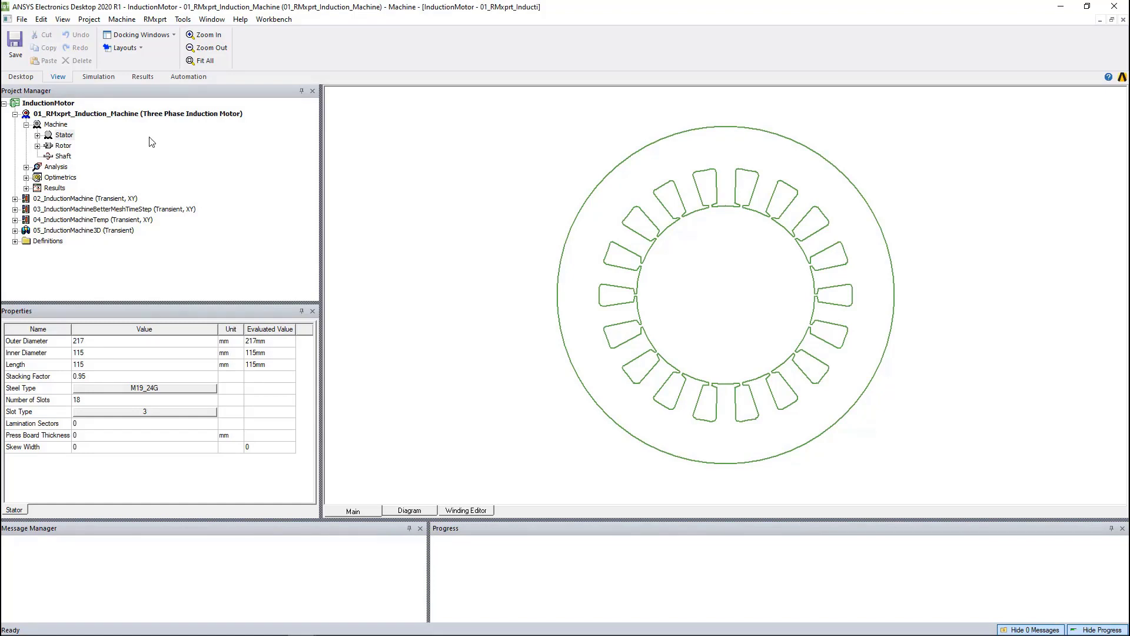
pyautogui.click(37, 135)
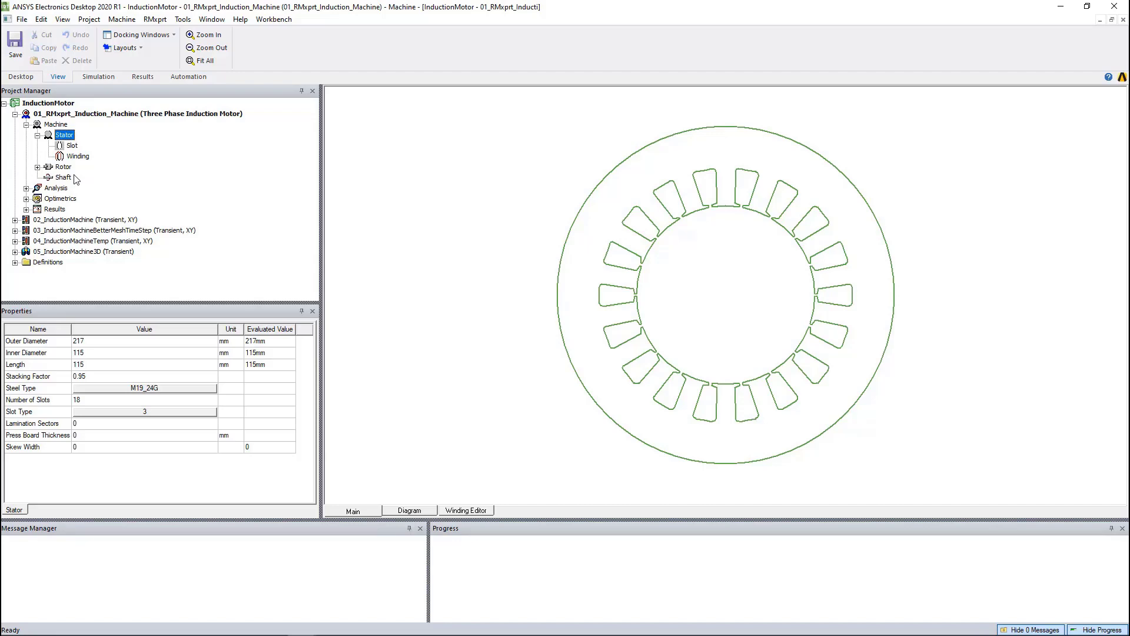
pyautogui.click(121, 344)
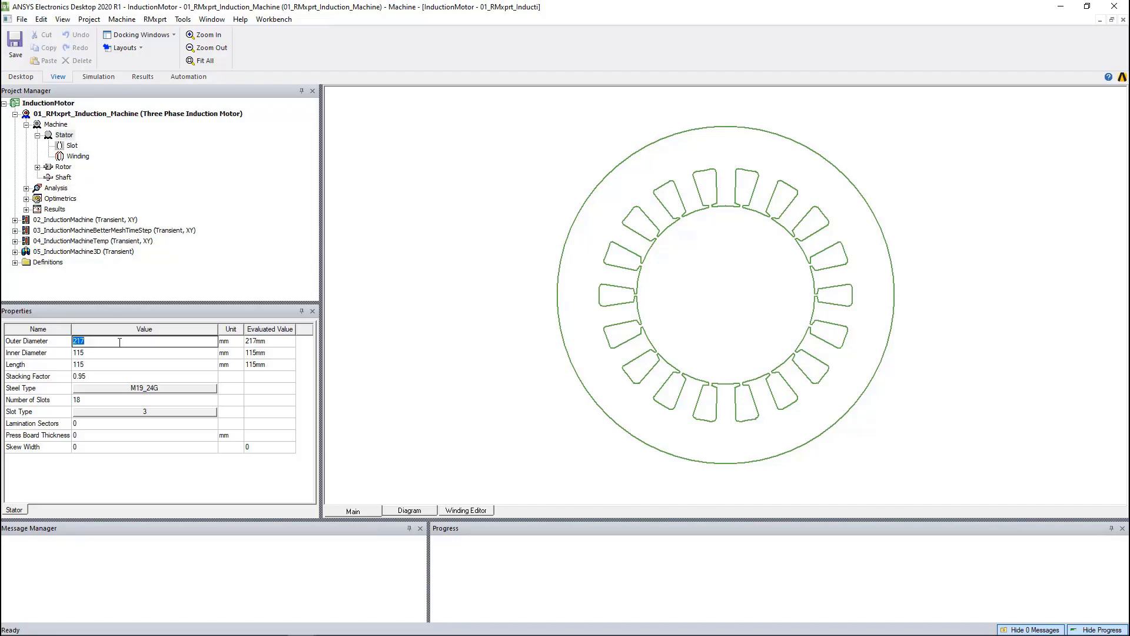
pyautogui.click(144, 390)
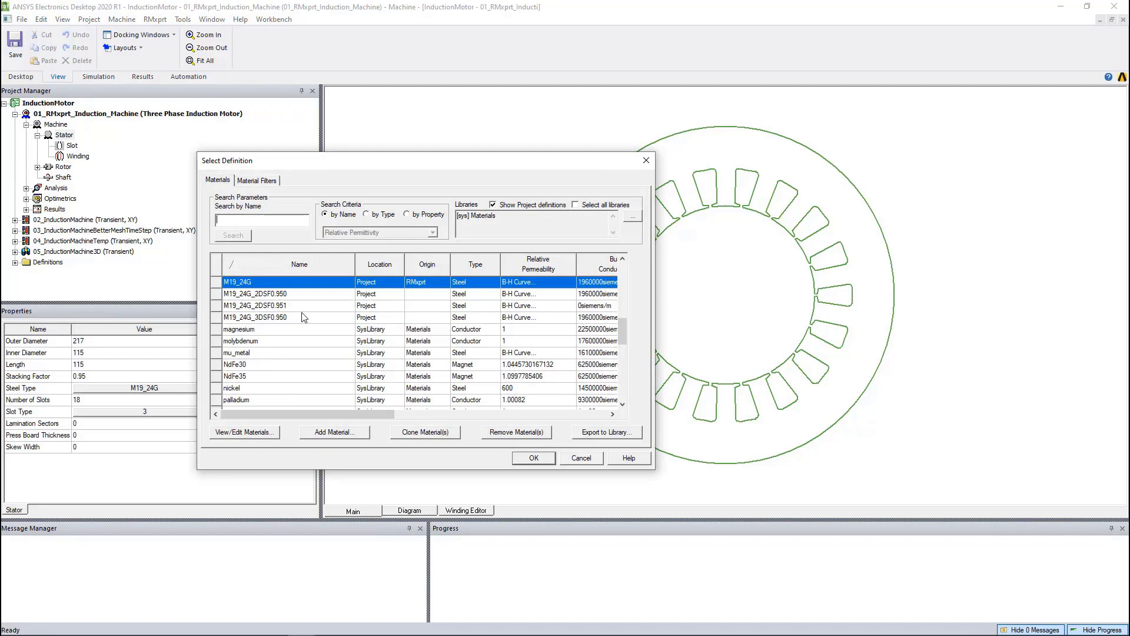
pyautogui.click(582, 458)
pyautogui.click(26, 188)
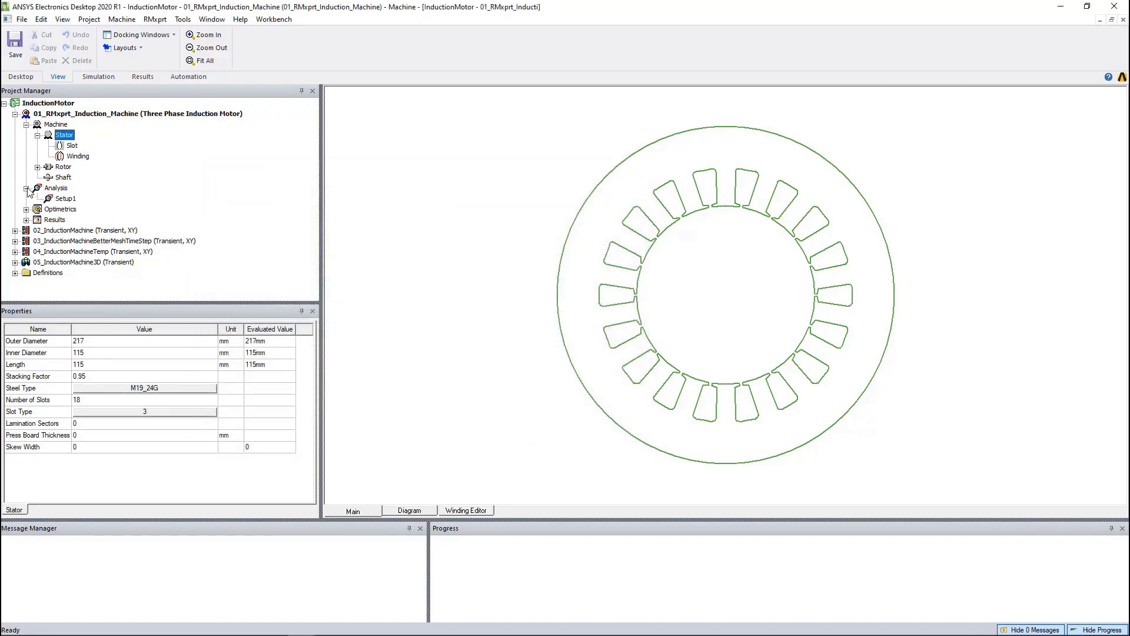
pyautogui.click(67, 199)
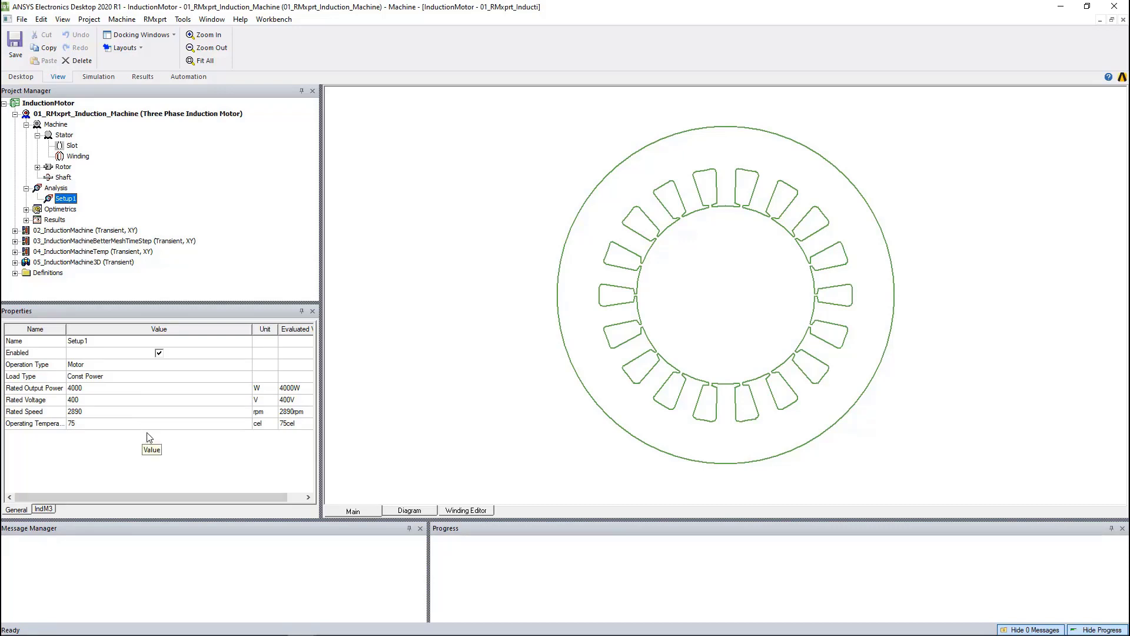
pyautogui.rightClick(64, 203)
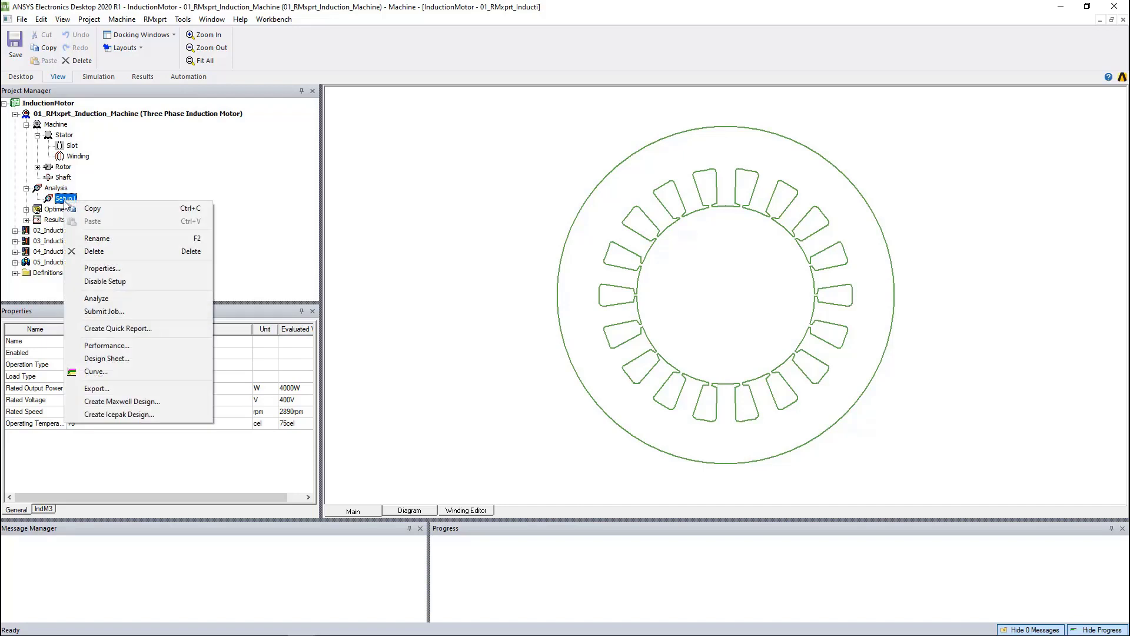
pyautogui.click(146, 372)
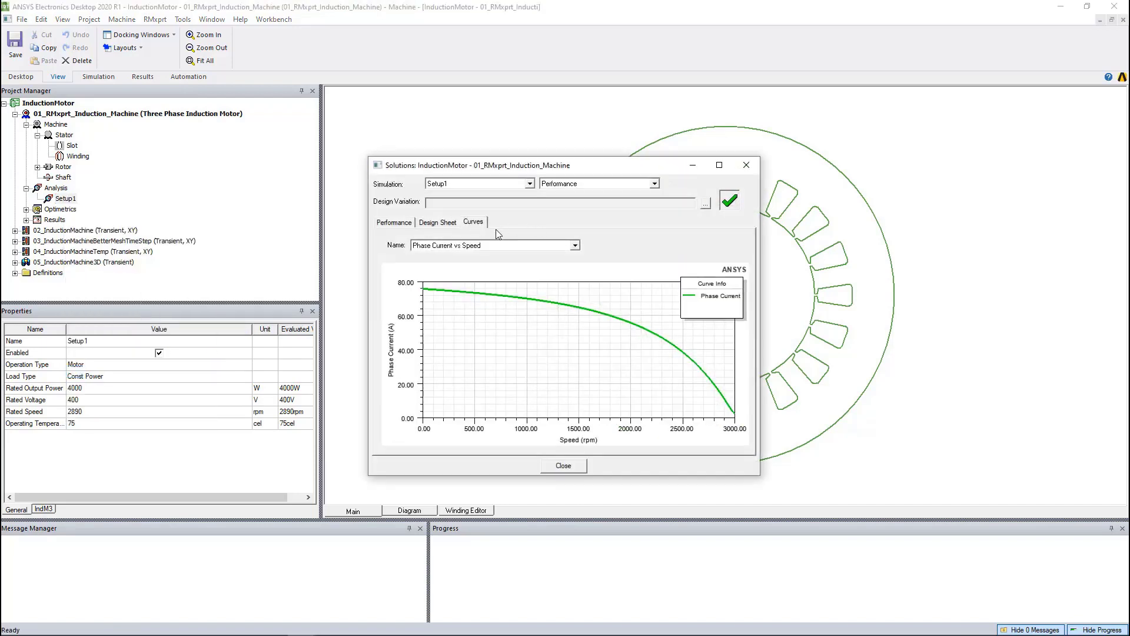
pyautogui.click(575, 246)
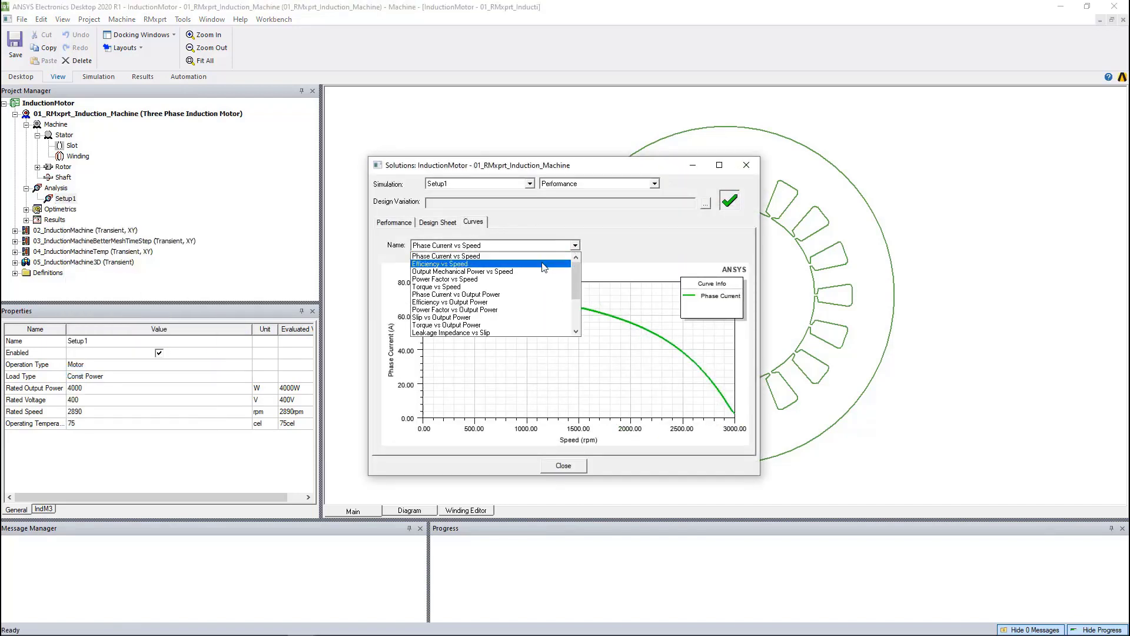
pyautogui.click(483, 294)
pyautogui.click(394, 222)
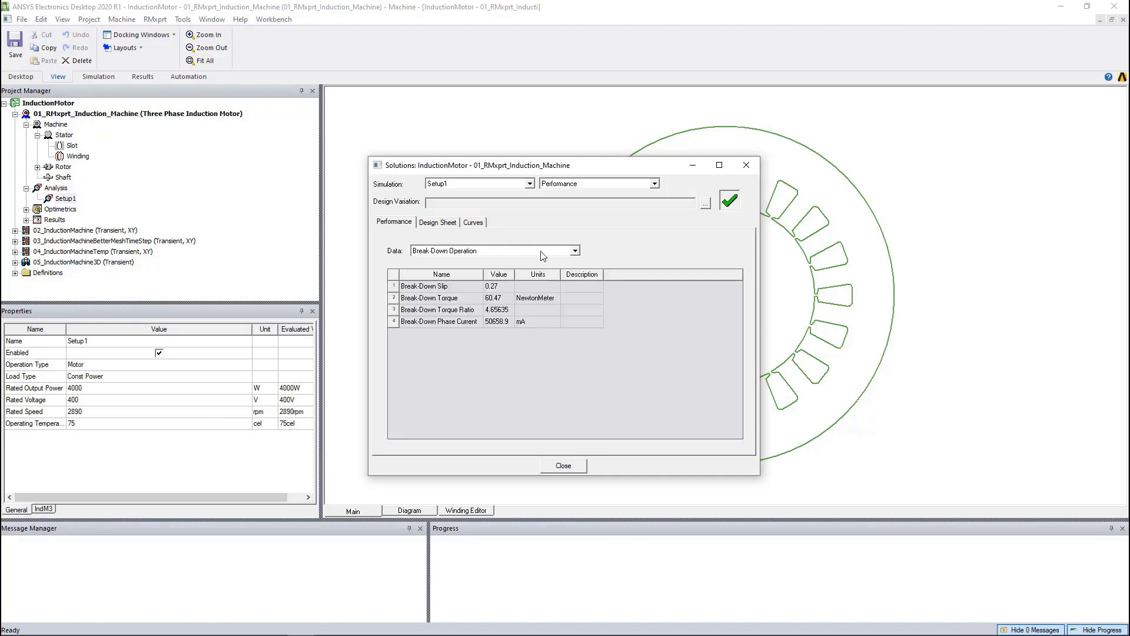
pyautogui.click(573, 252)
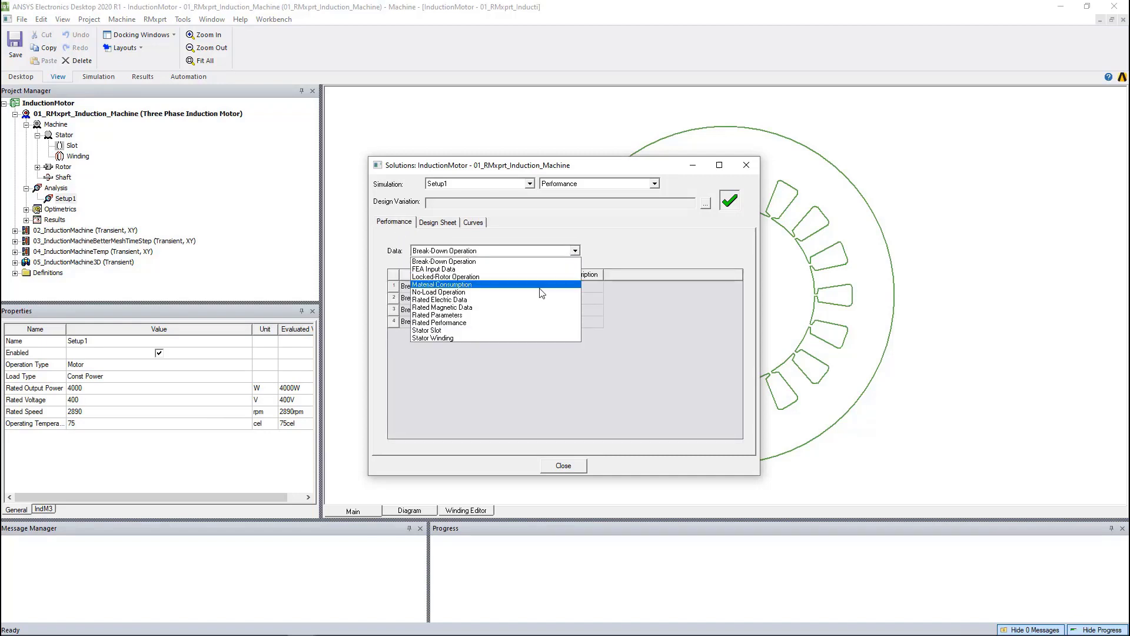
pyautogui.click(523, 323)
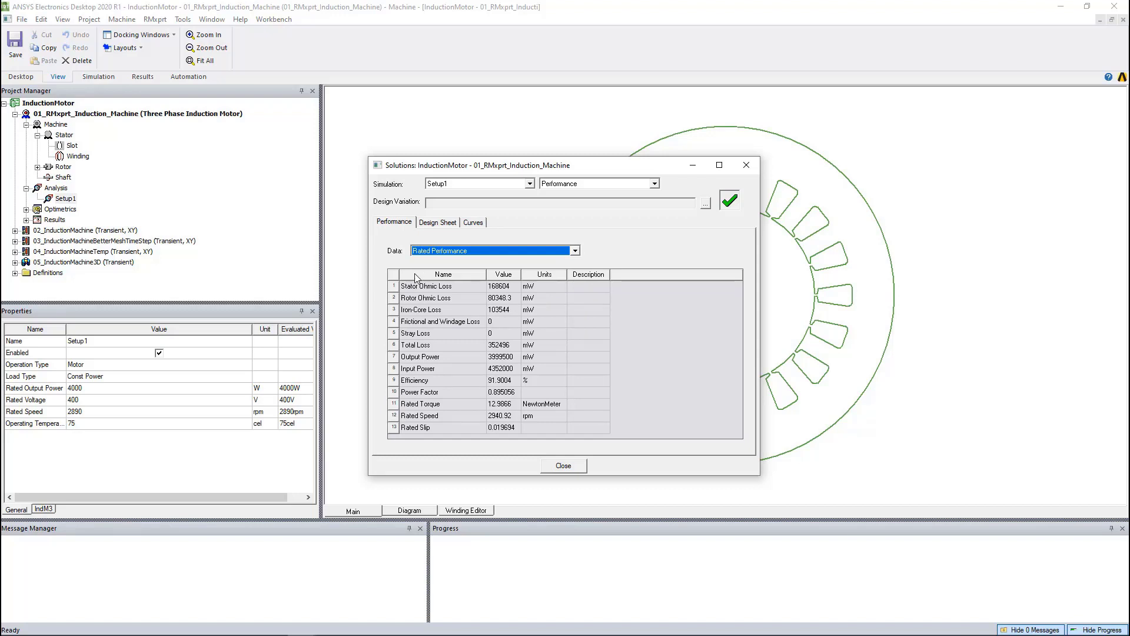
pyautogui.click(569, 466)
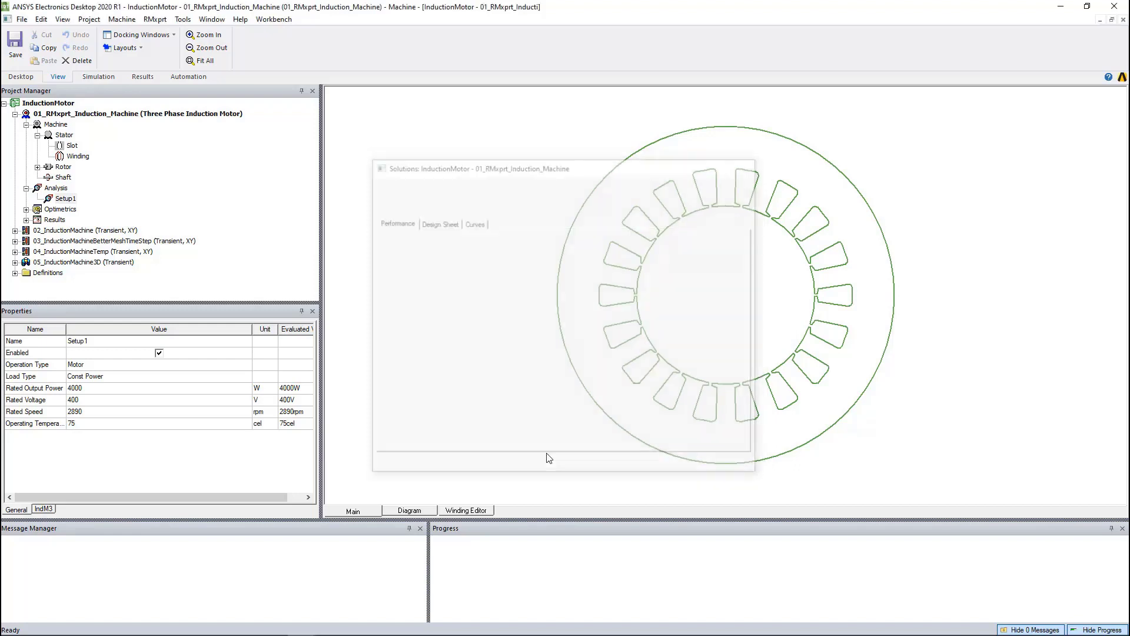
# - Start creating a Maxwell 2D design from Setup1, then cancel it
pyautogui.rightClick(61, 200)
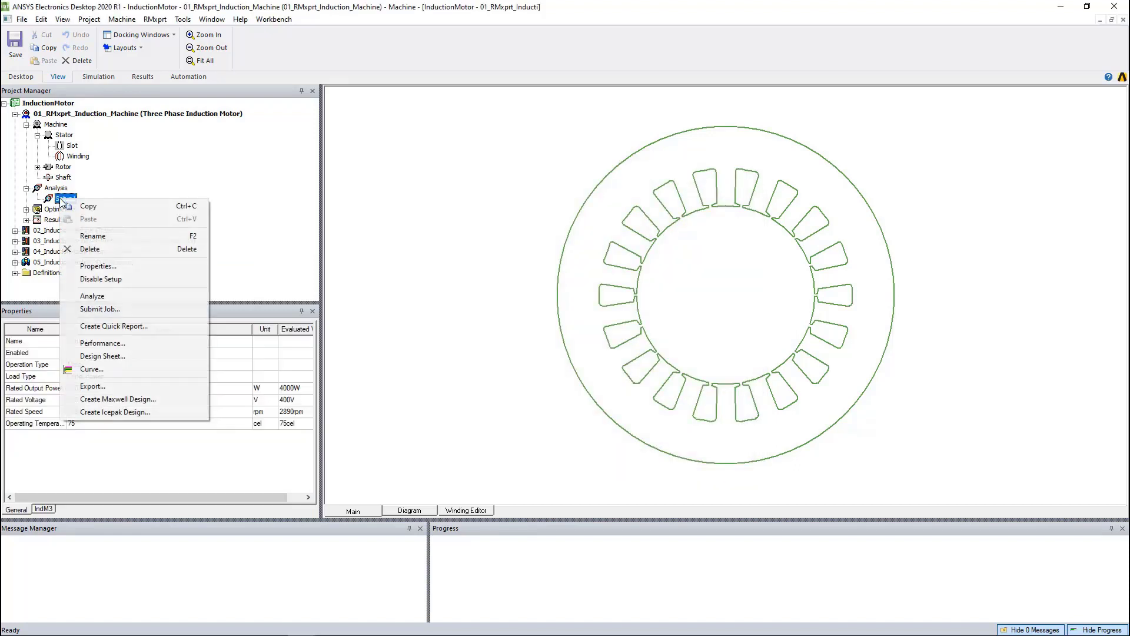
pyautogui.click(162, 398)
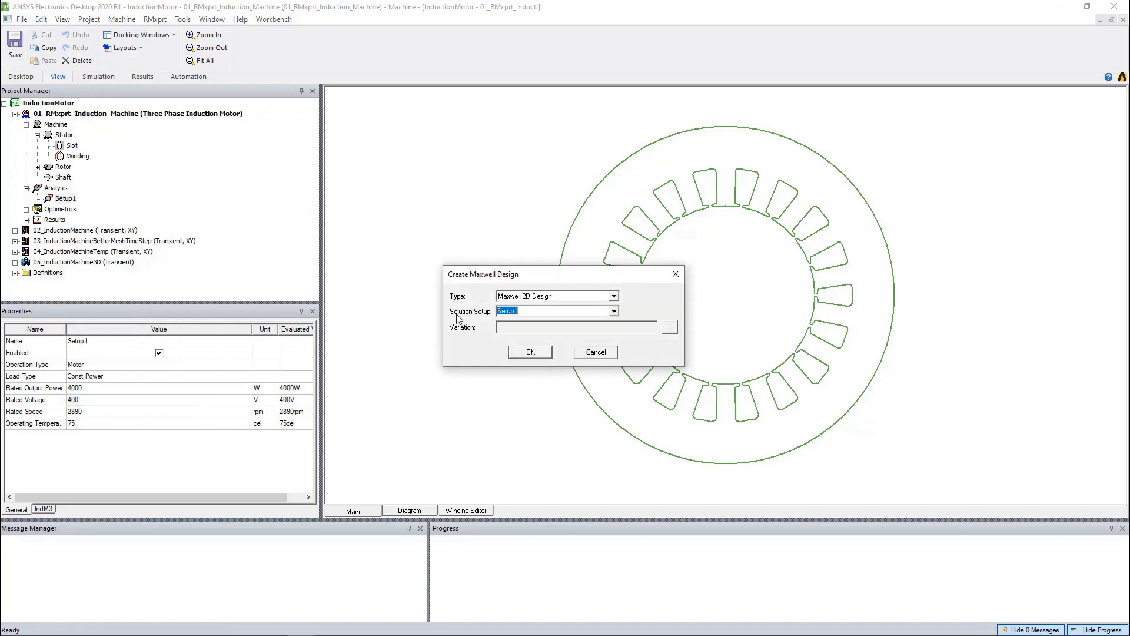
pyautogui.click(614, 296)
pyautogui.click(614, 296)
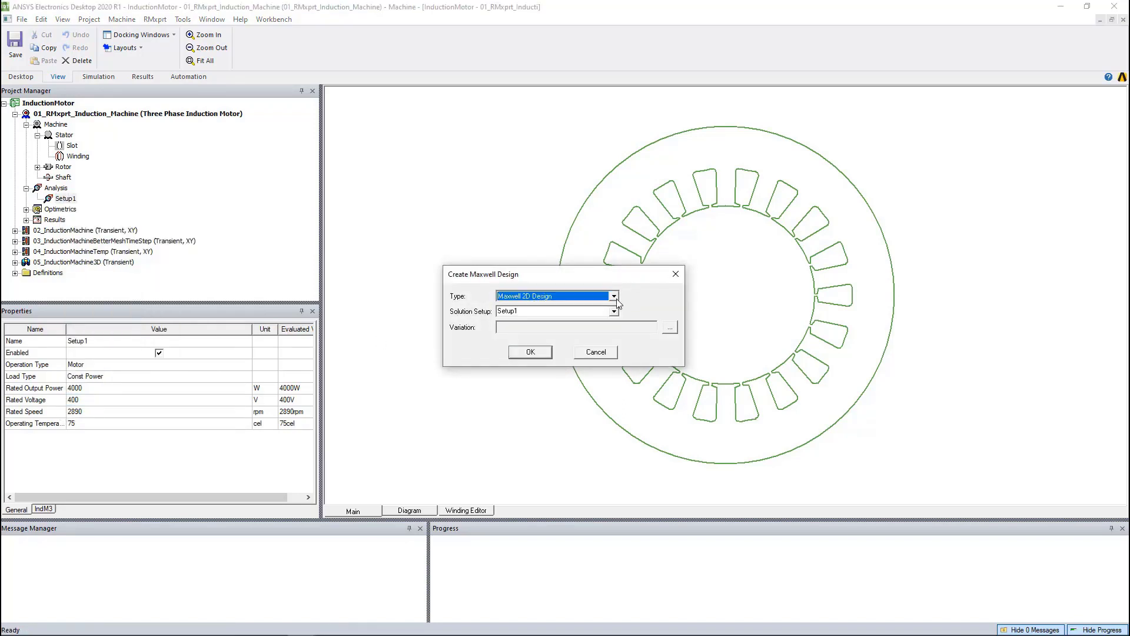
pyautogui.click(596, 352)
# - Collapse the RMxprt design and open and expand the 02_InductionMachine design
pyautogui.click(15, 114)
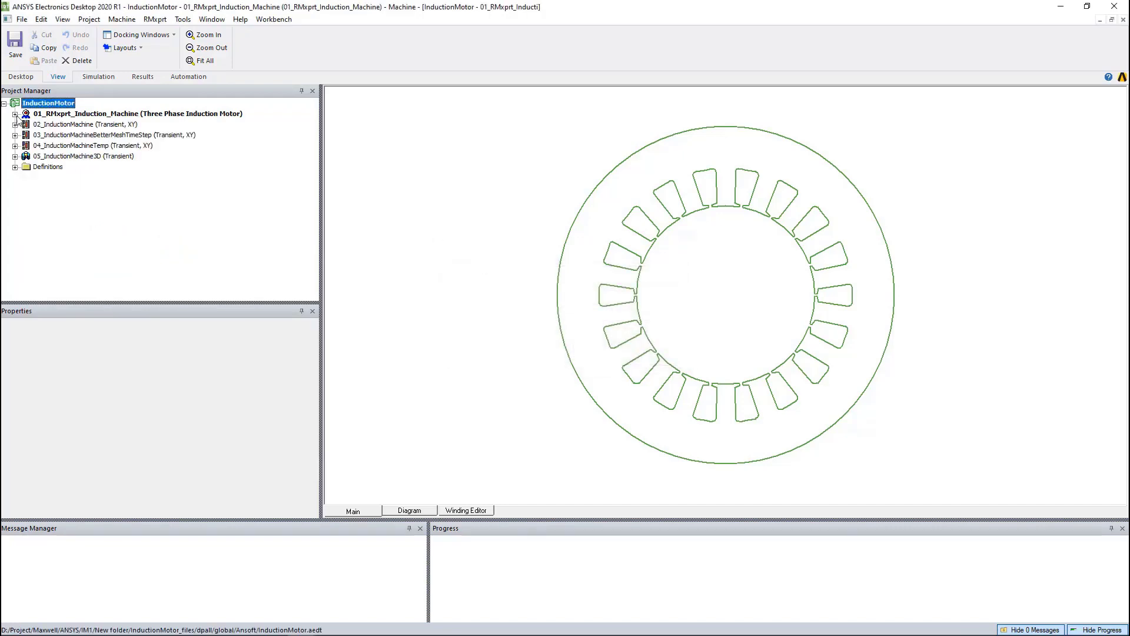
pyautogui.doubleClick(26, 124)
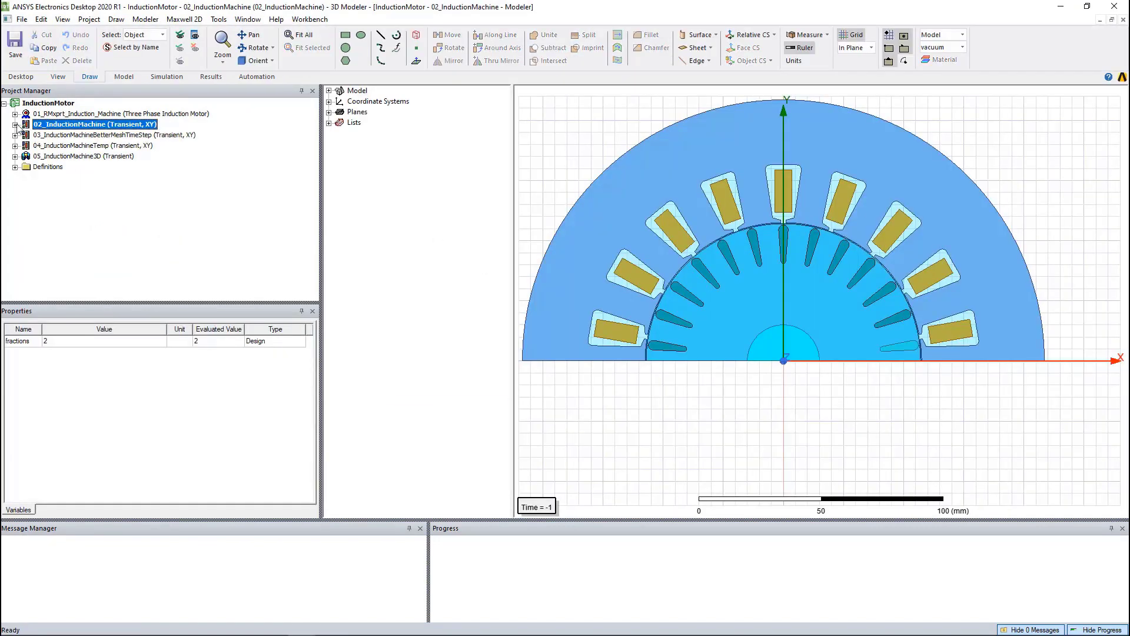
pyautogui.click(16, 125)
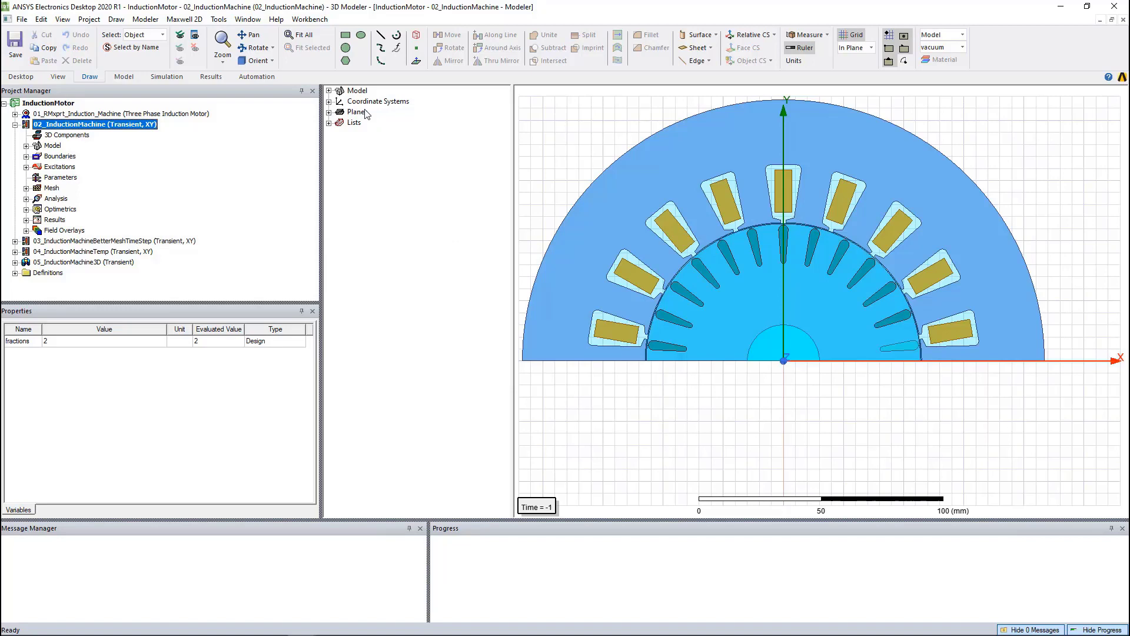
# - Expand the model sheets by material (aluminum_75C, copper, M19_24G_2DSF0.950, vacuum) and the Results categories
pyautogui.click(328, 90)
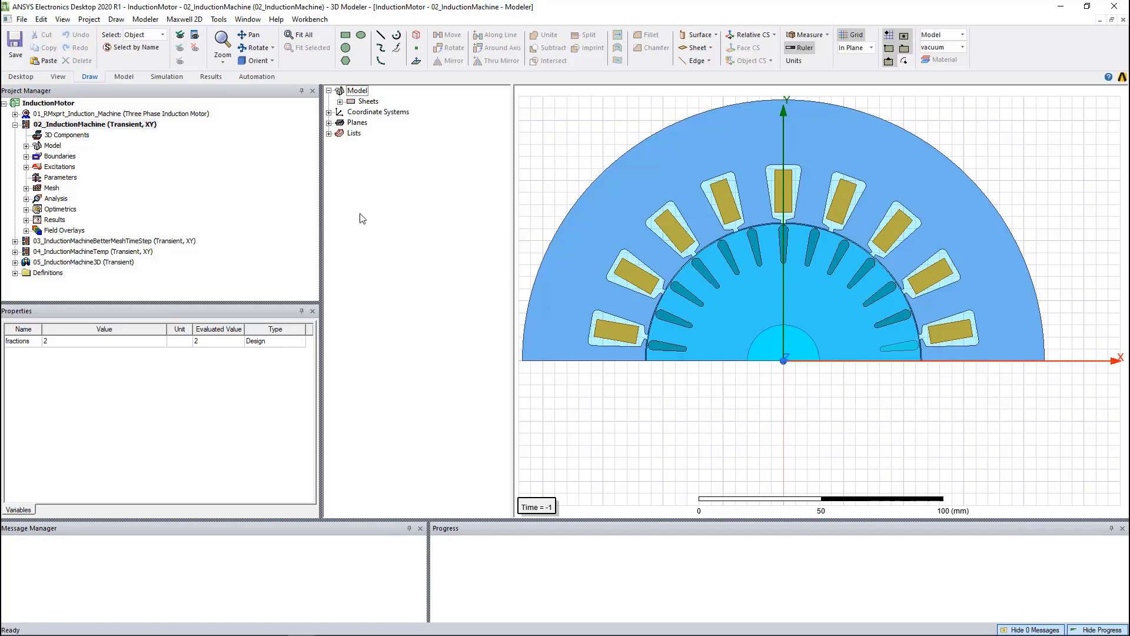
pyautogui.click(26, 219)
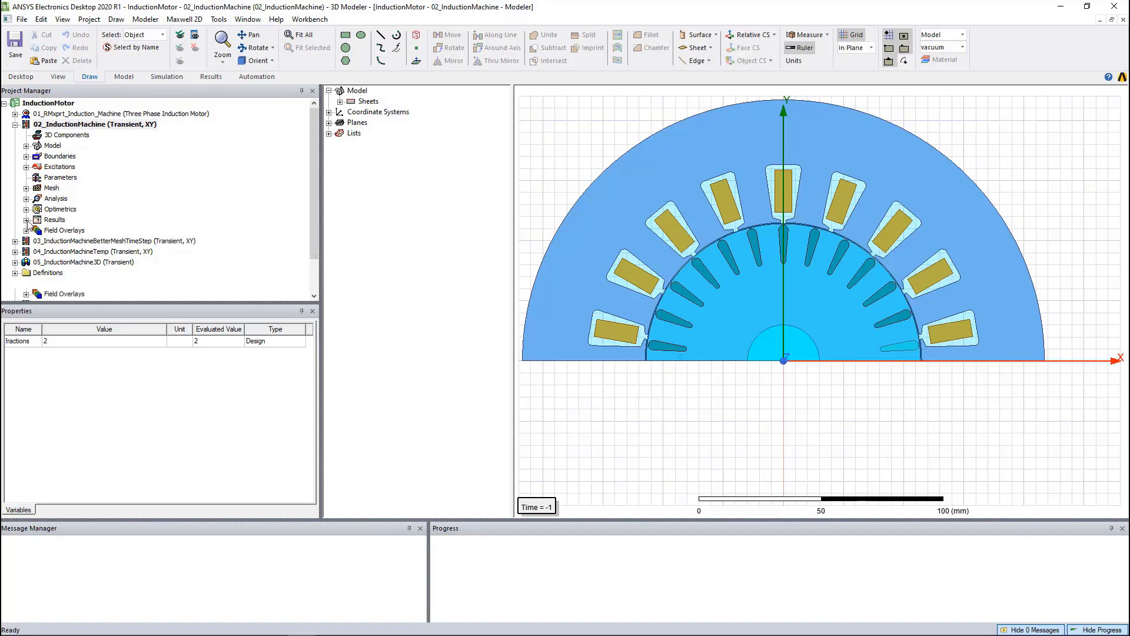
pyautogui.click(339, 101)
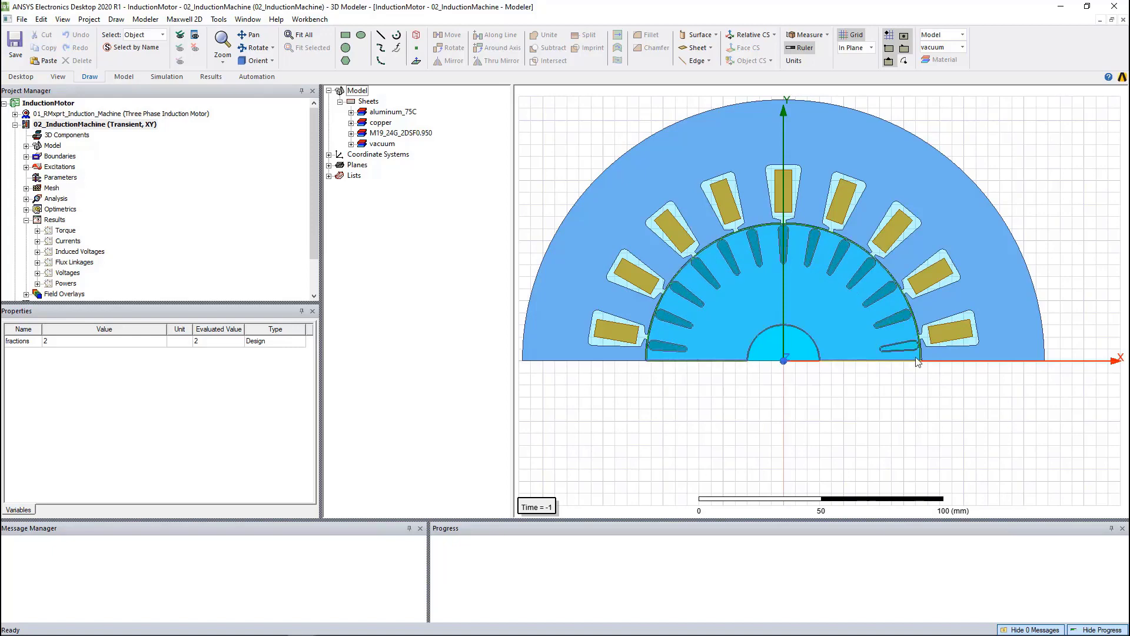
# - Open the M19_24G_2DSF0.950 steel's properties and confirm its Electrical Steel core loss model
pyautogui.rightClick(394, 134)
pyautogui.click(440, 207)
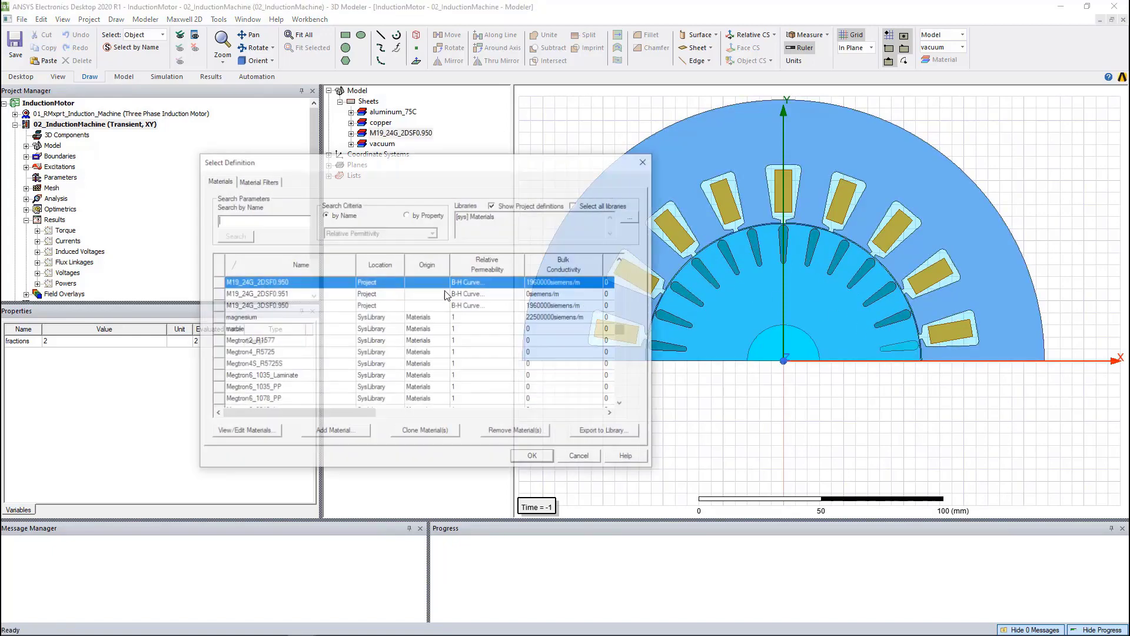
pyautogui.click(252, 433)
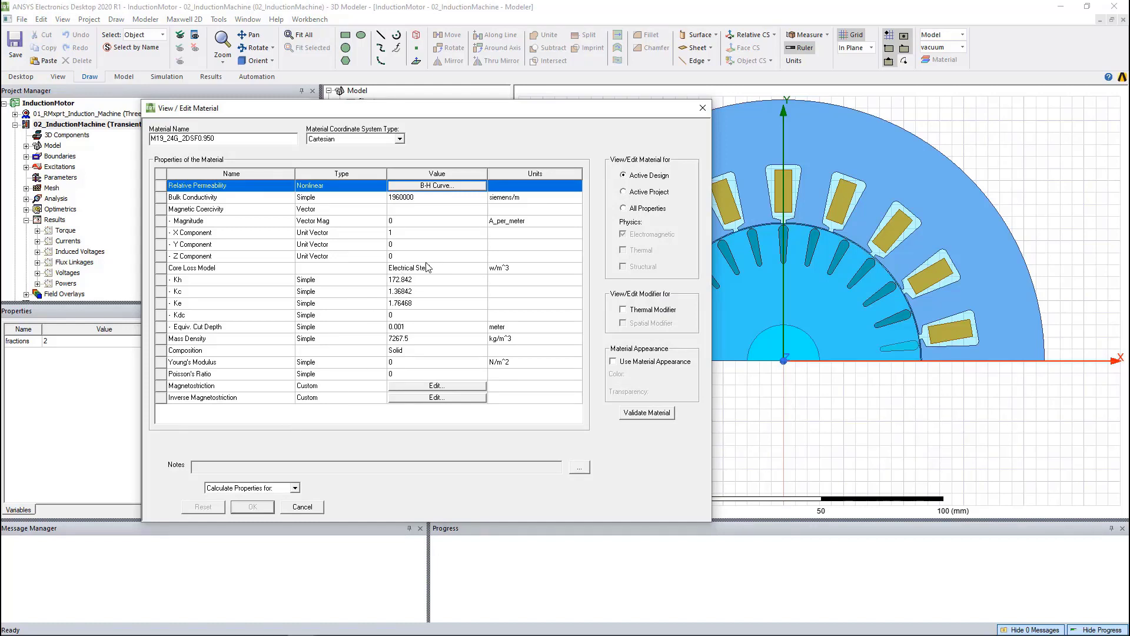
pyautogui.click(460, 272)
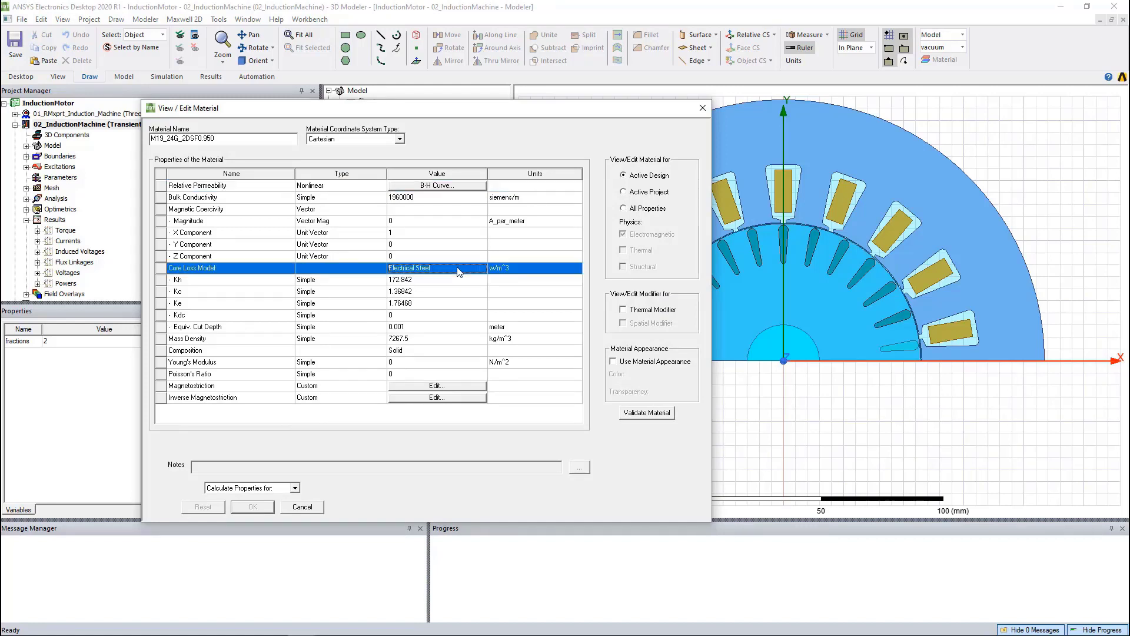
pyautogui.click(277, 426)
# - Try a Core Loss at One Frequency calculation, then cancel it and close the material unchanged
pyautogui.click(293, 492)
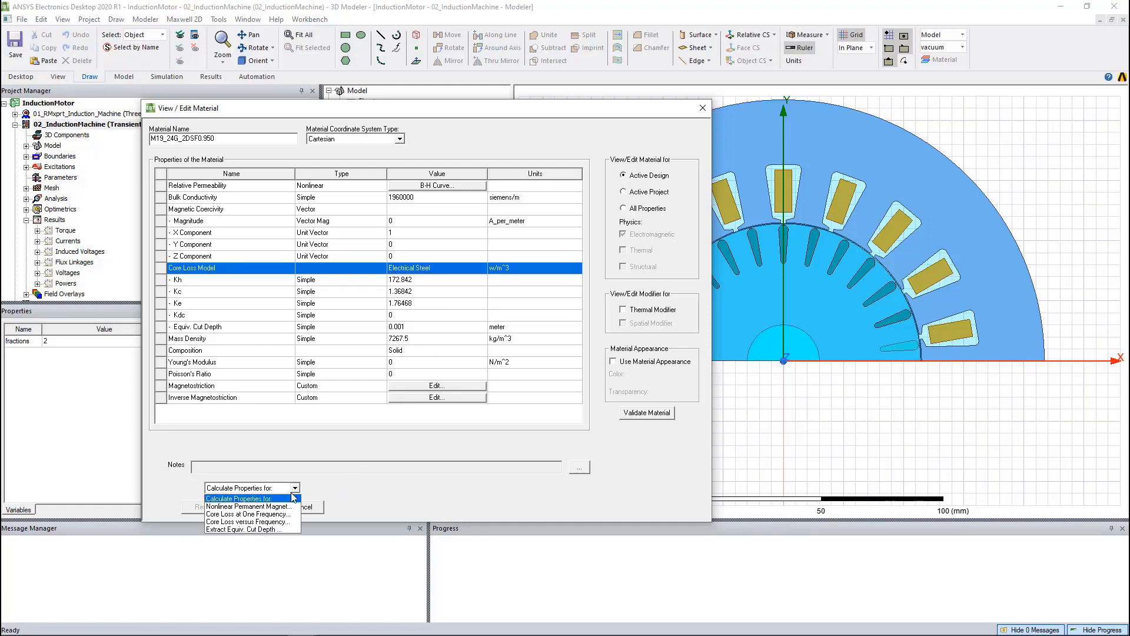
pyautogui.click(280, 514)
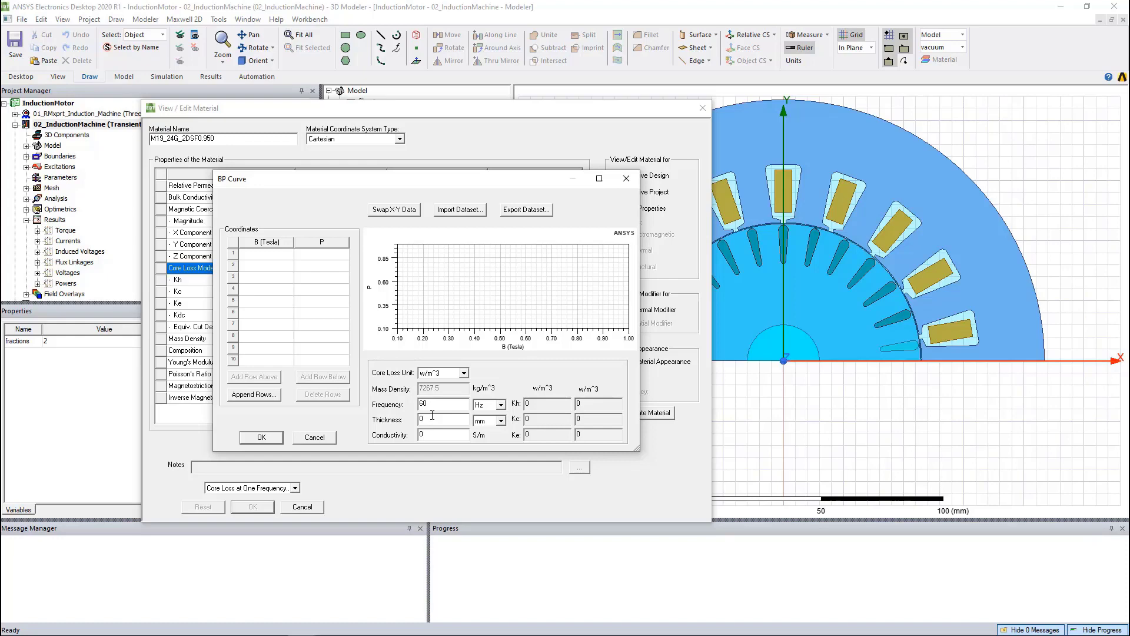
pyautogui.click(318, 437)
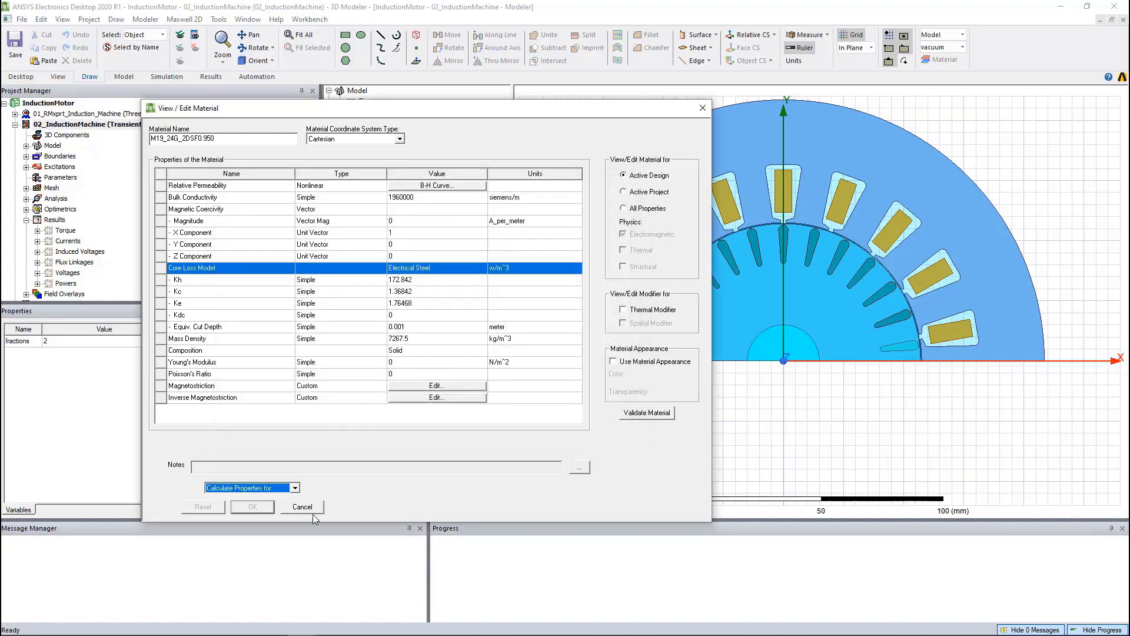
pyautogui.click(311, 509)
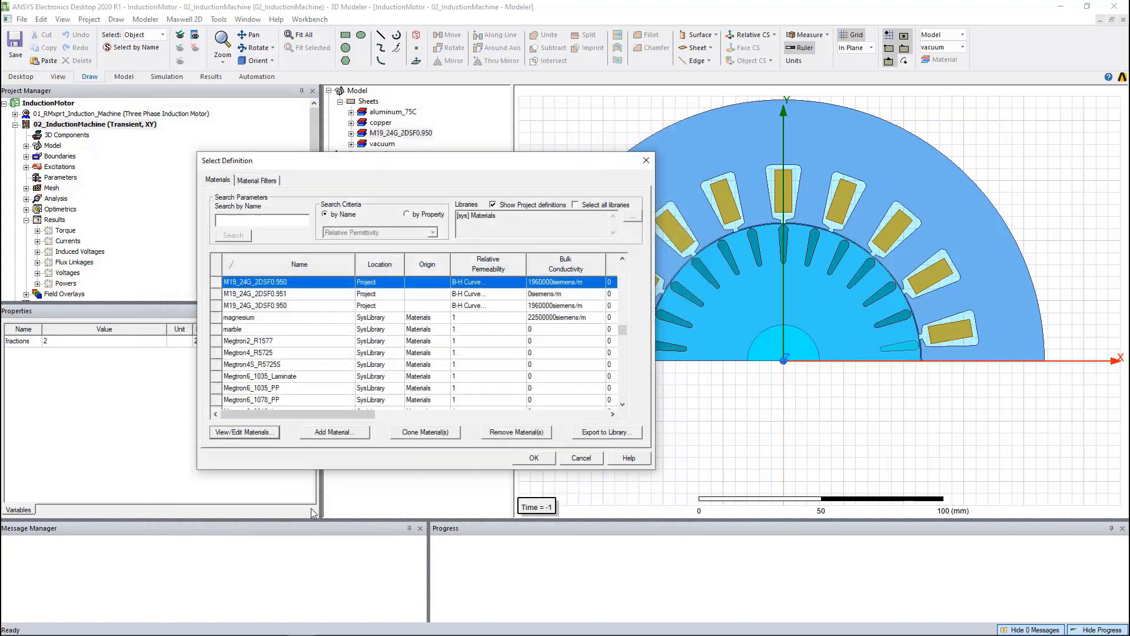
# - Close the materials list and review which objects have core loss, cancelling after ticking Rotor
pyautogui.click(581, 459)
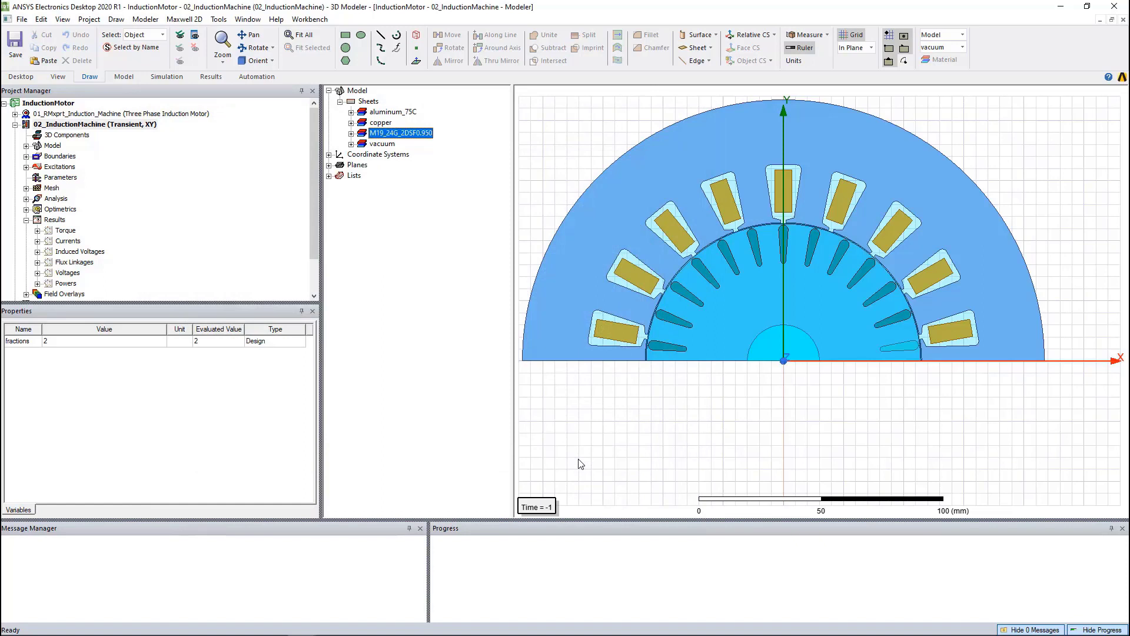
pyautogui.rightClick(51, 168)
pyautogui.click(154, 319)
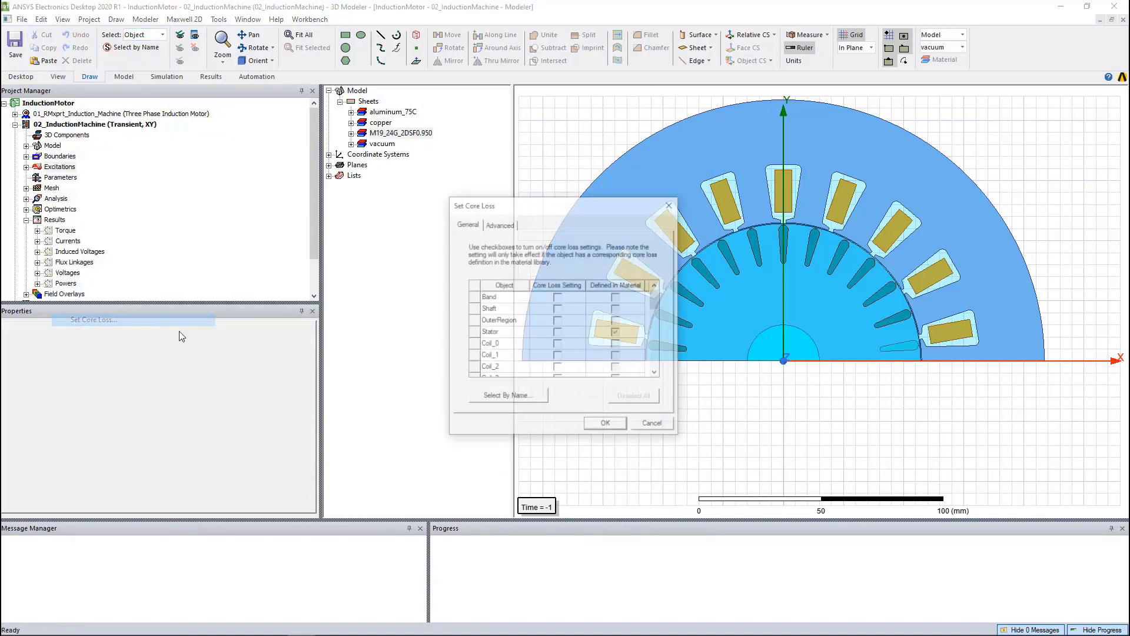
pyautogui.click(561, 333)
pyautogui.scroll(-4, 560, 346)
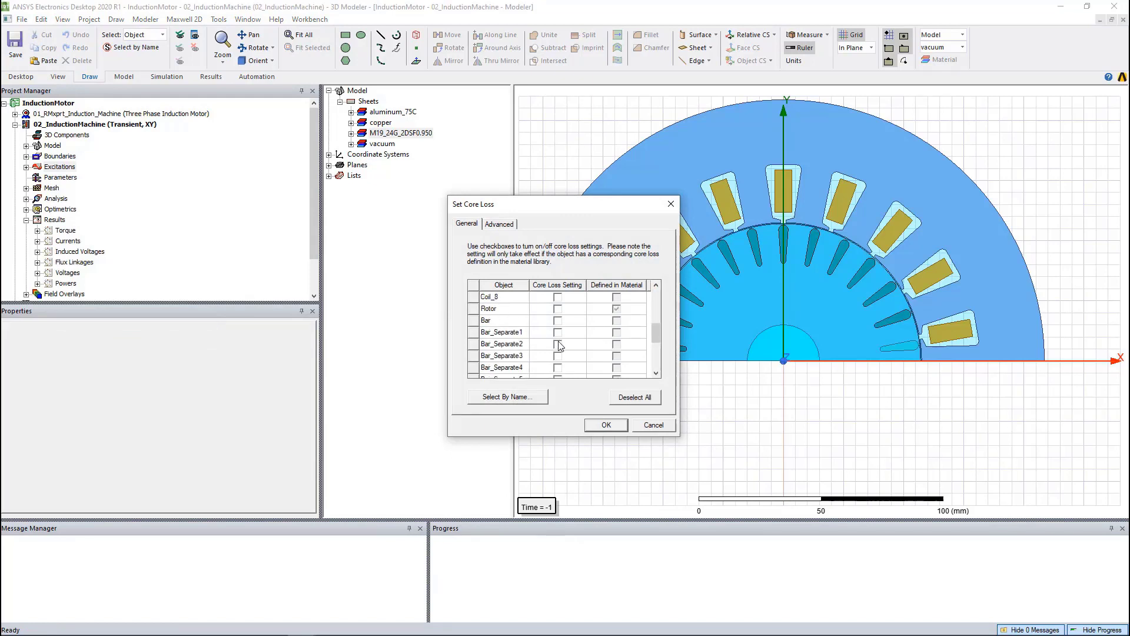
pyautogui.click(557, 309)
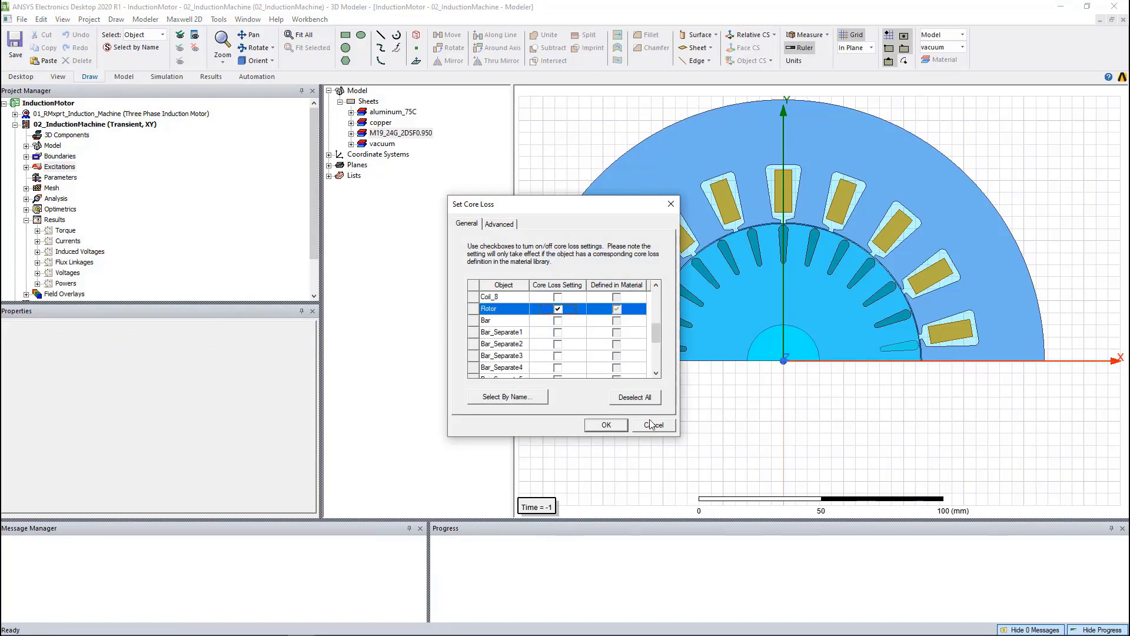
pyautogui.click(653, 425)
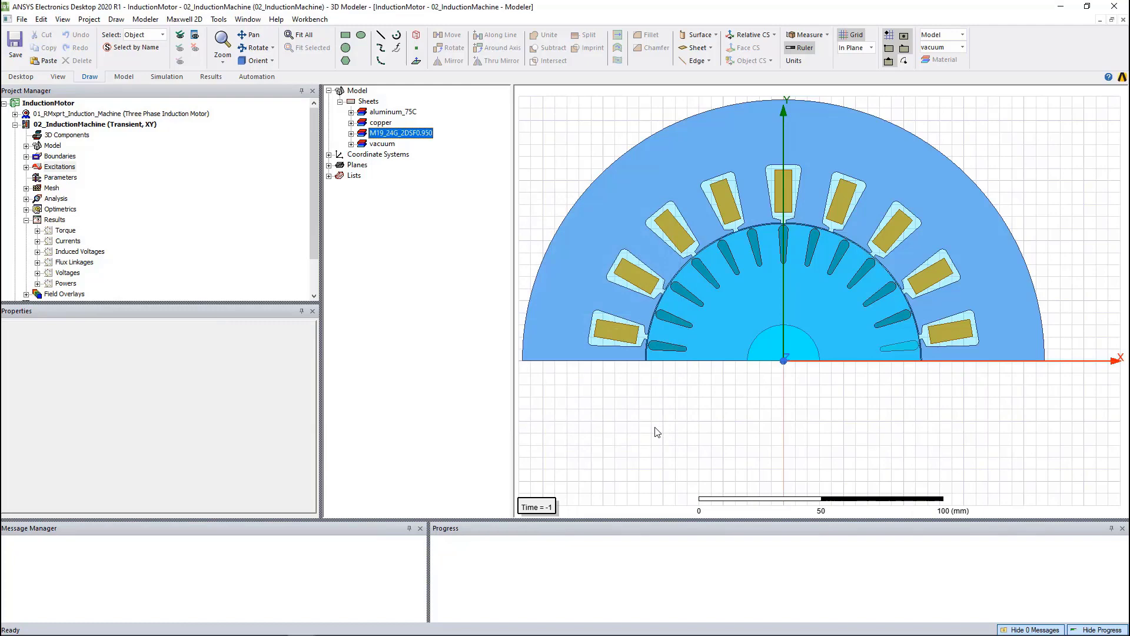
# - List the aluminum_75C rotor bars, selecting Bar through Bar_Separate12, then clear the selection
pyautogui.click(352, 113)
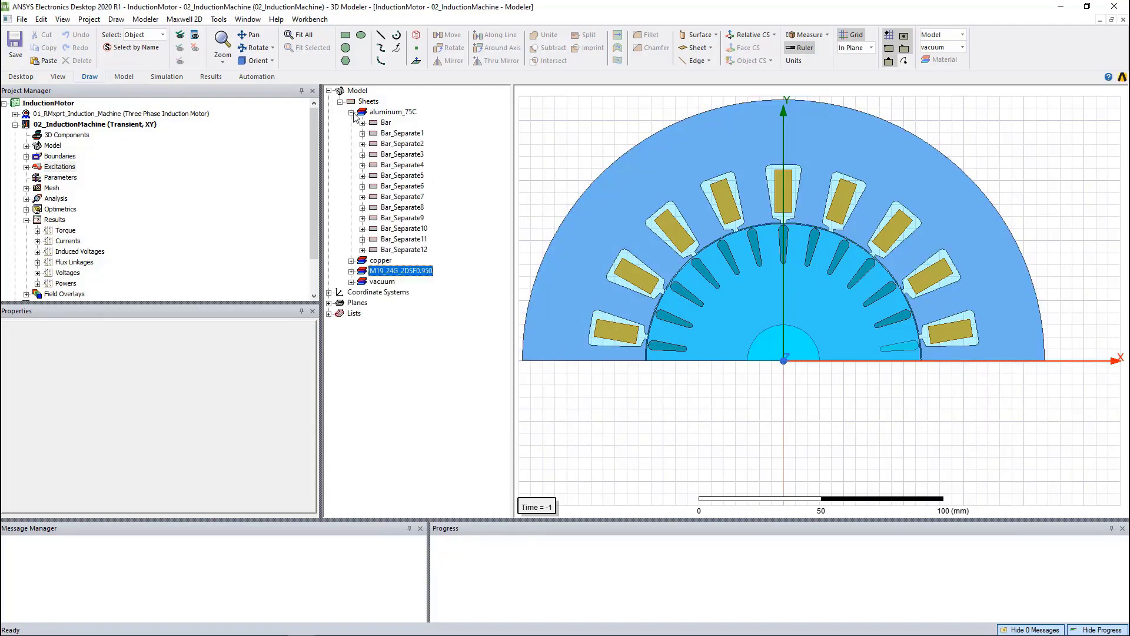
pyautogui.click(385, 123)
pyautogui.keyDown('shift'); pyautogui.click(412, 252); pyautogui.keyUp('shift')
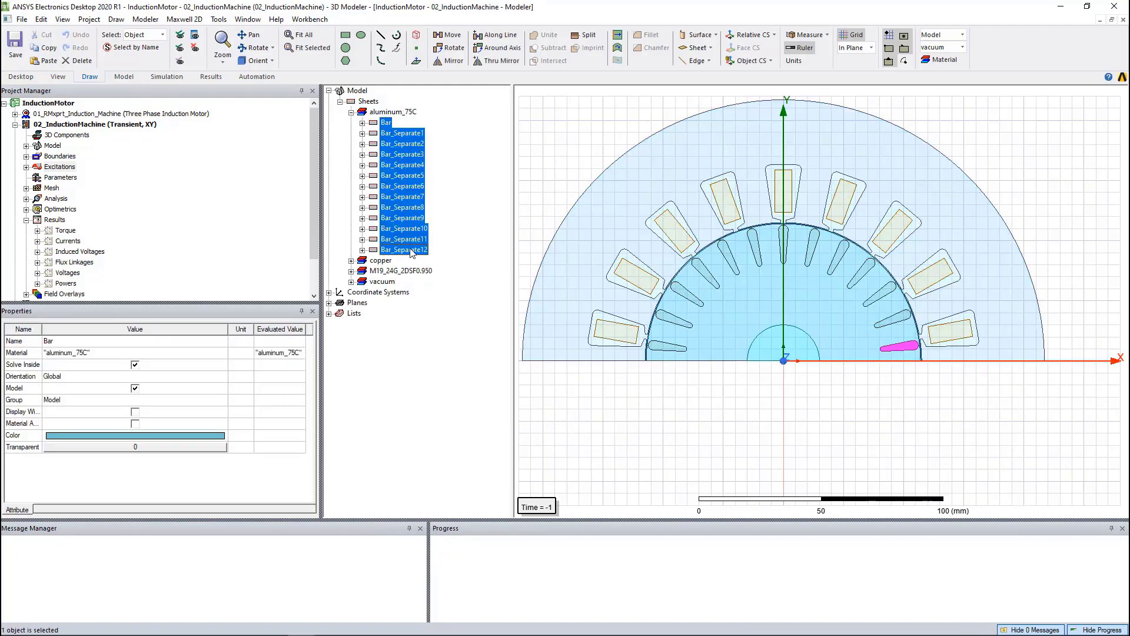
pyautogui.click(531, 237)
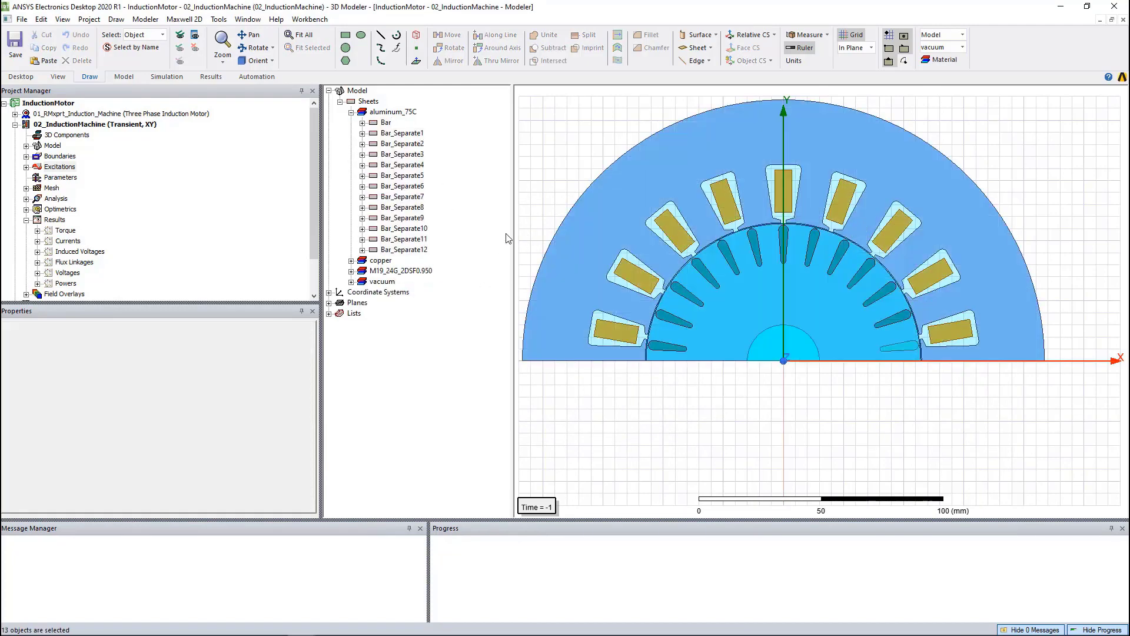
# - Expand Excitations and inspect EndConnection1: 1.34417e-06 ohm and 1.53509e-09 H
pyautogui.click(26, 168)
pyautogui.click(73, 178)
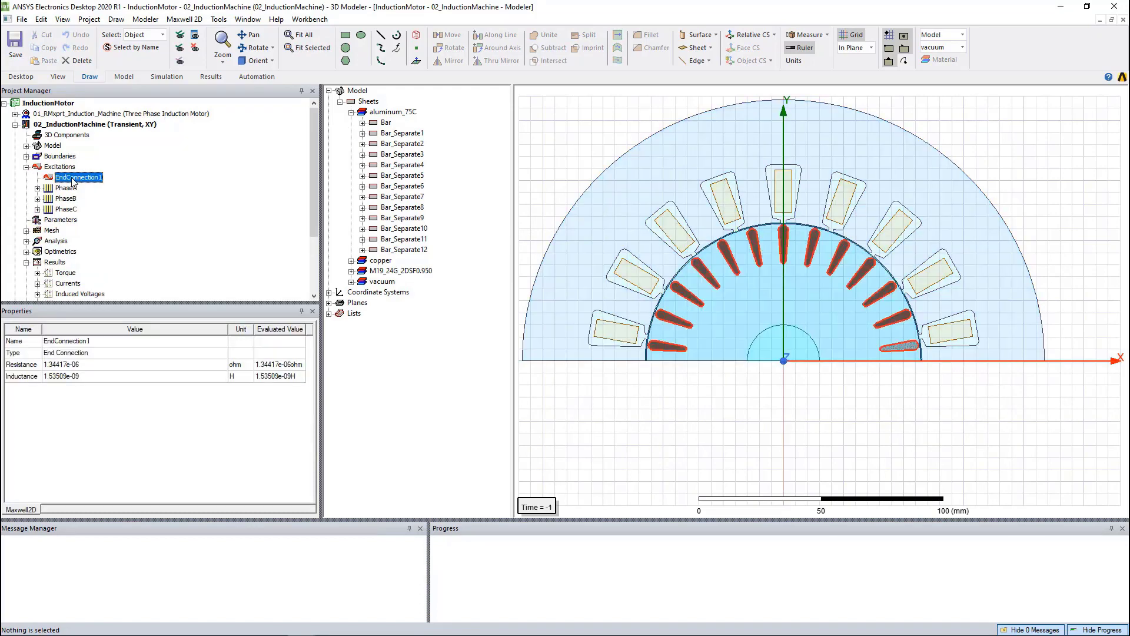
pyautogui.rightClick(61, 168)
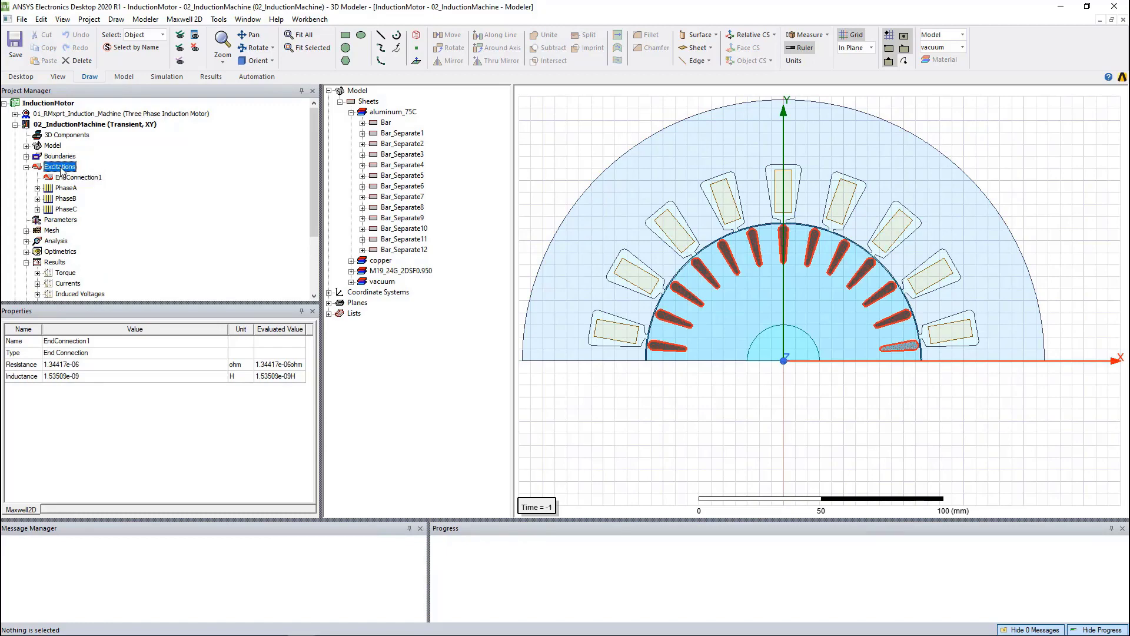
pyautogui.click(146, 310)
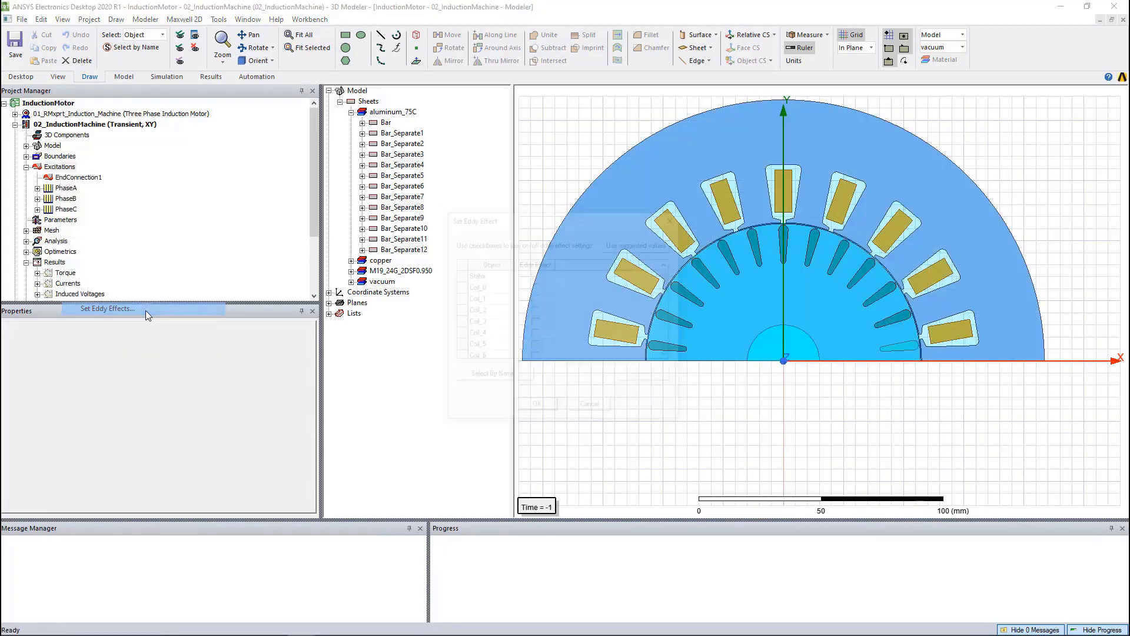
pyautogui.scroll(-2, 546, 325)
pyautogui.scroll(-2, 547, 325)
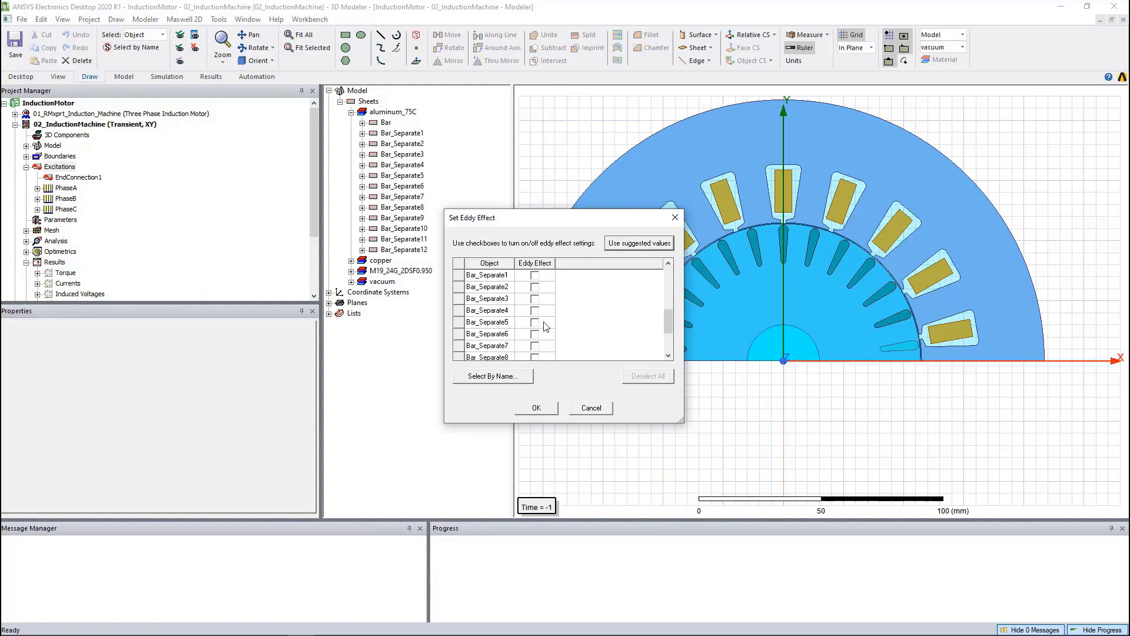
pyautogui.scroll(-1, 542, 317)
pyautogui.click(534, 298)
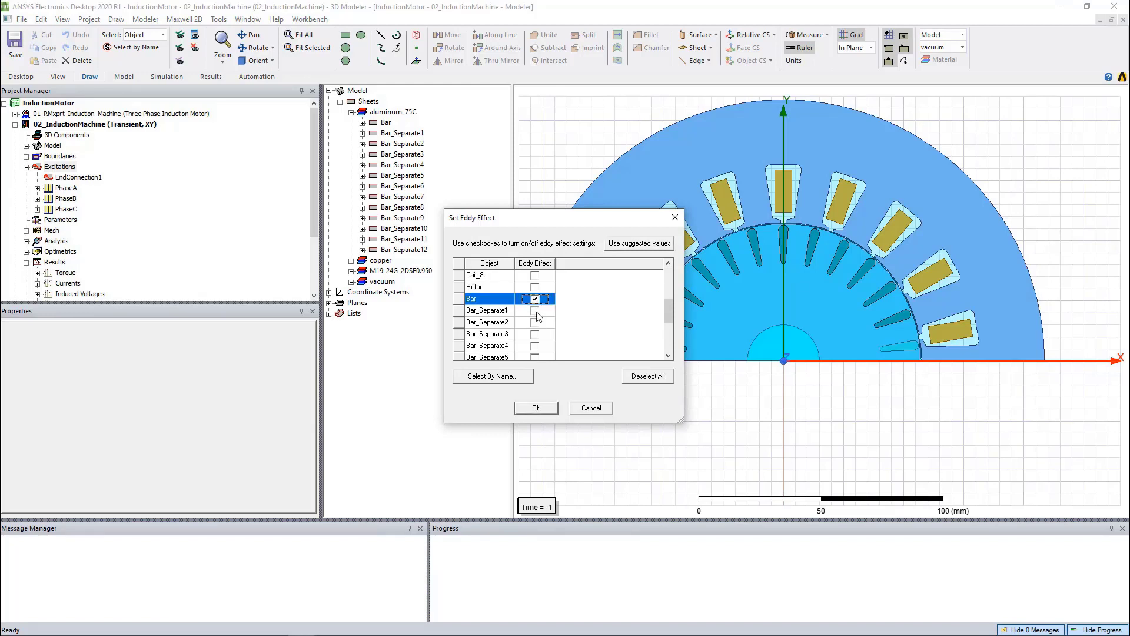
pyautogui.click(535, 310)
pyautogui.click(535, 322)
pyautogui.click(535, 334)
pyautogui.click(588, 410)
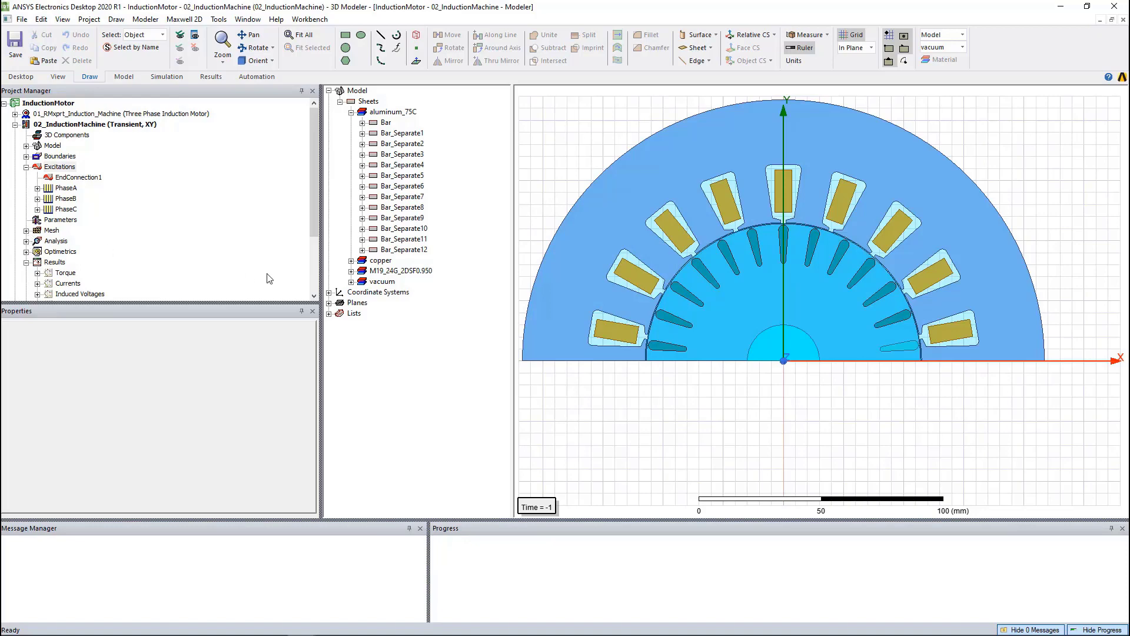
# - List the copper coils and review PhaseA's stranded voltage winding, 326.599*sin(2*pi*50*time), unchanged
pyautogui.click(352, 261)
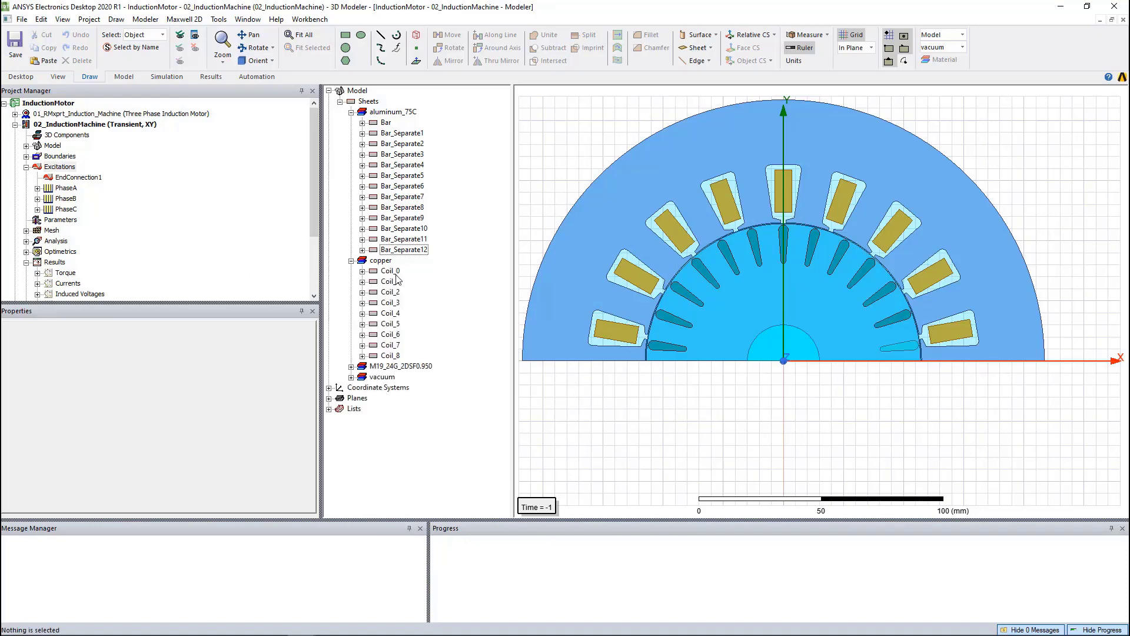
pyautogui.doubleClick(66, 188)
pyautogui.moveTo(458, 241); pyautogui.dragTo(436, 215)
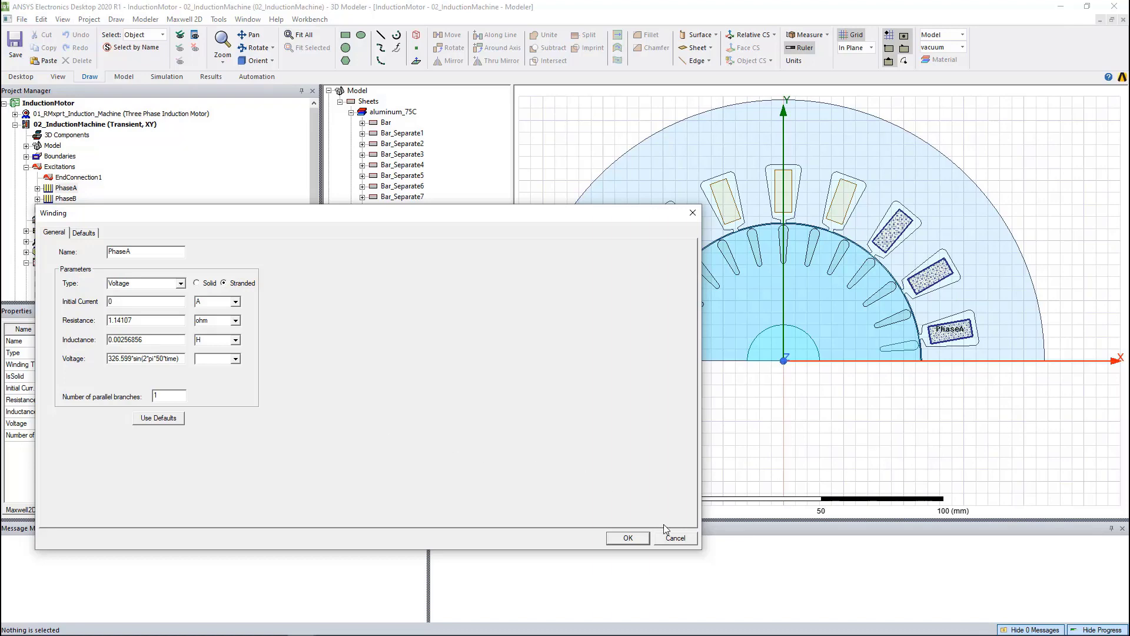
pyautogui.click(674, 538)
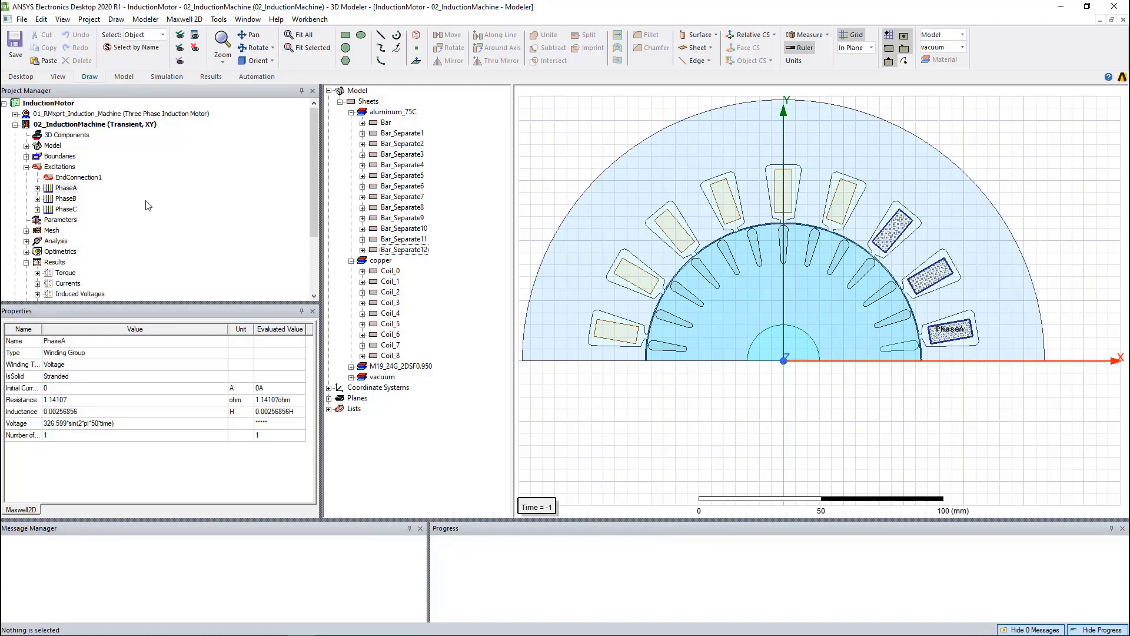
# - Display the Mesh1 plot from Field Overlays > MeshPlots and zoom in on its triangular elements
pyautogui.scroll(-2, 140, 206)
pyautogui.click(26, 273)
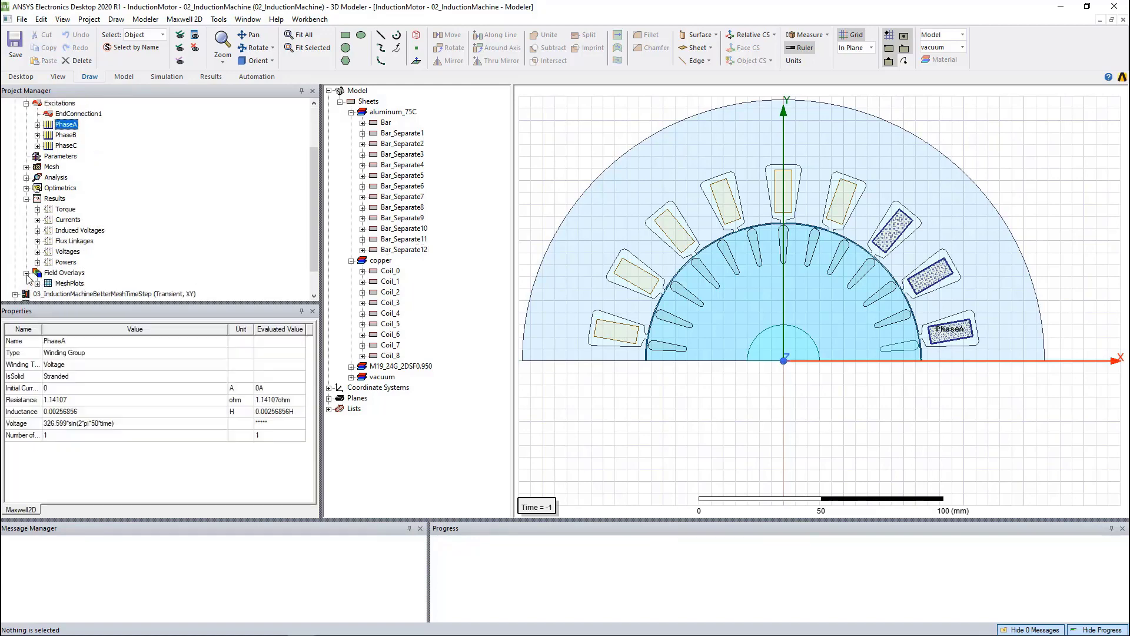
pyautogui.click(37, 283)
pyautogui.click(89, 294)
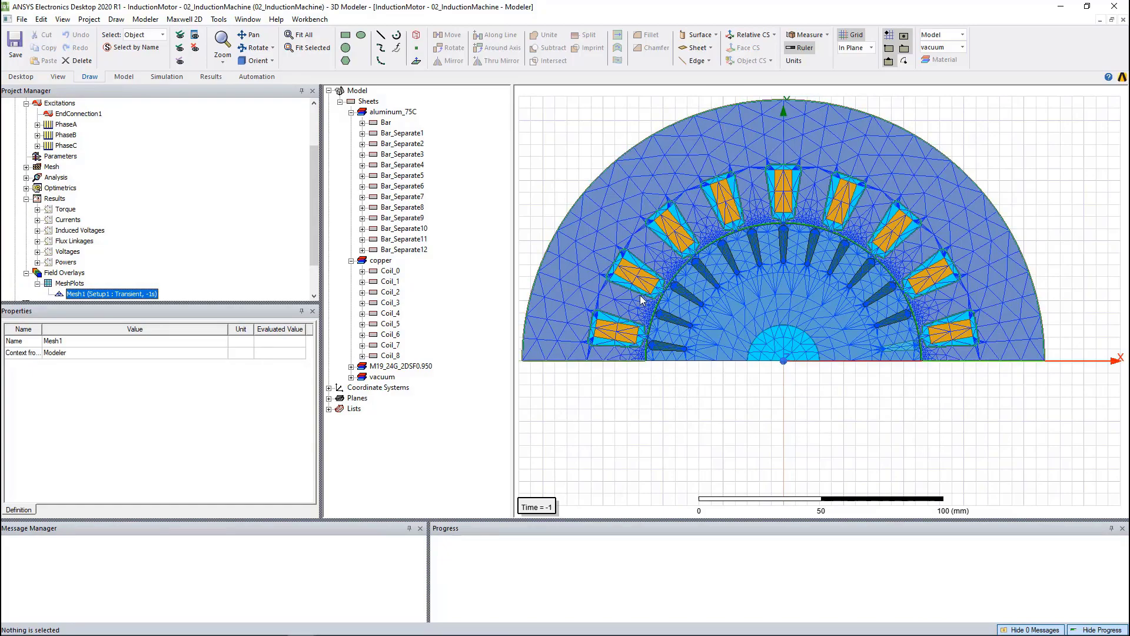
pyautogui.scroll(5, 641, 315)
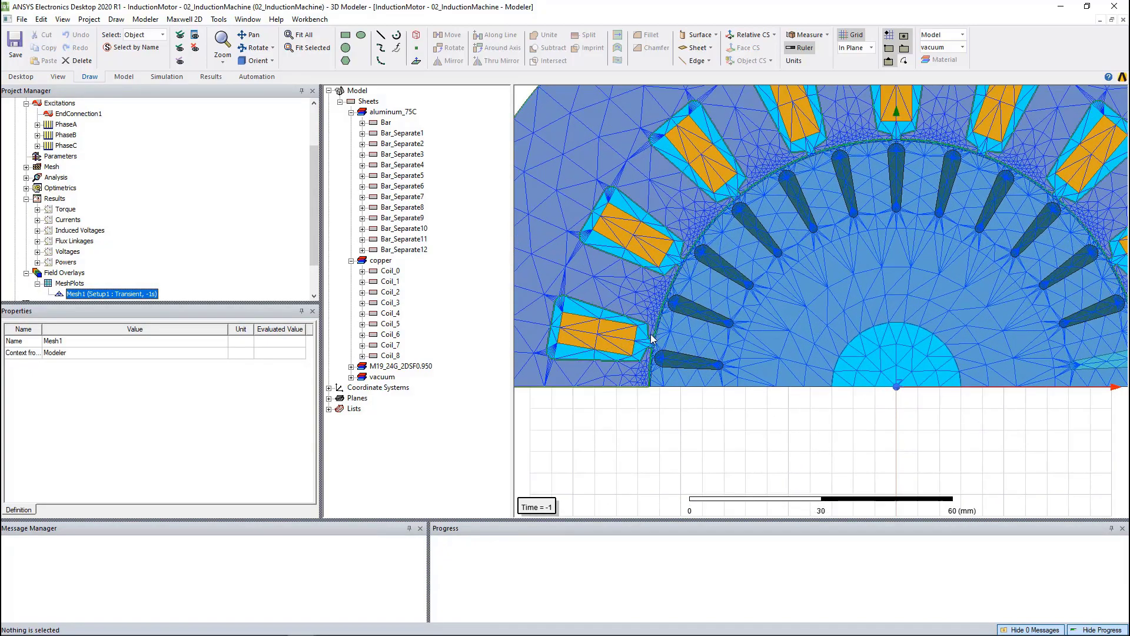
pyautogui.scroll(-1, 680, 349)
pyautogui.scroll(-1, 681, 349)
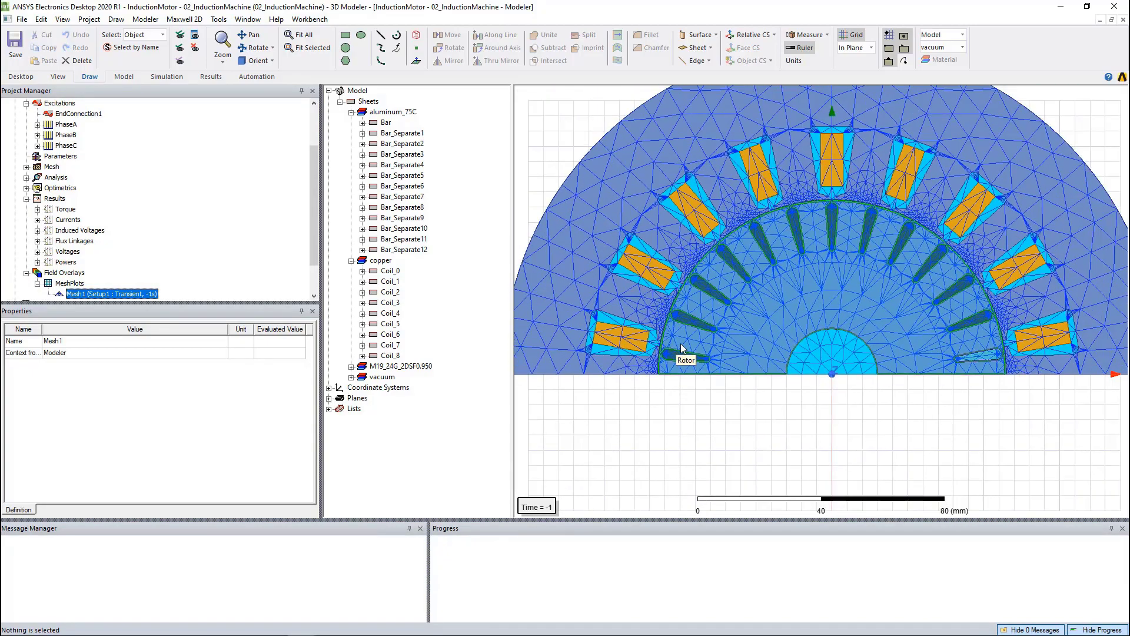
pyautogui.click(387, 123)
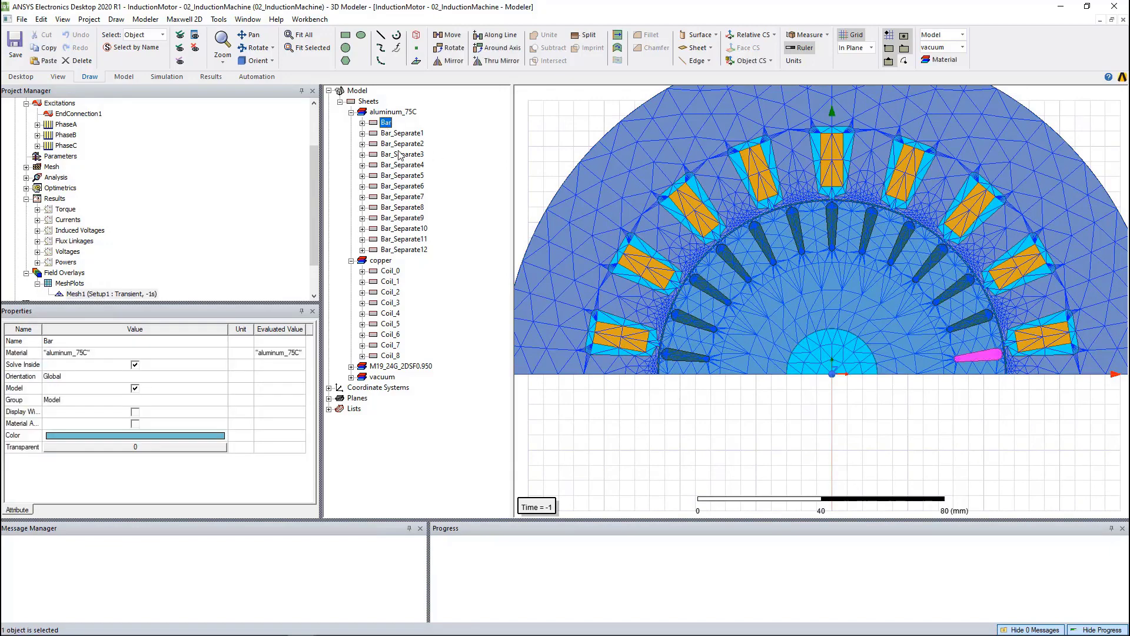
pyautogui.keyDown('shift'); pyautogui.click(415, 250); pyautogui.keyUp('shift')
pyautogui.rightClick(411, 237)
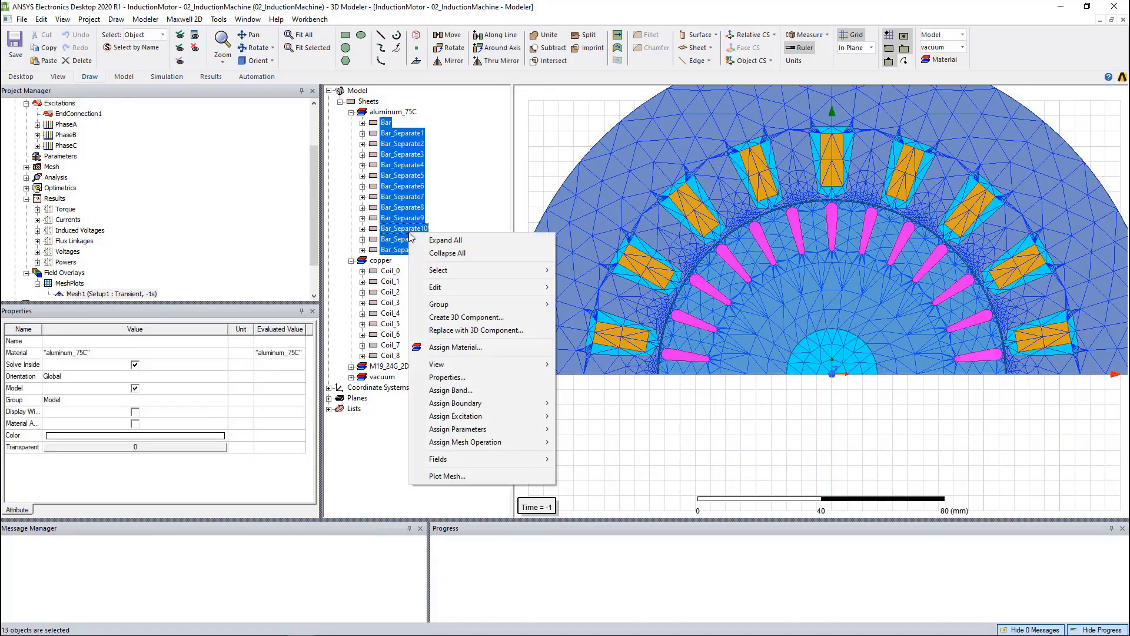
pyautogui.moveTo(539, 443)
pyautogui.moveTo(596, 453)
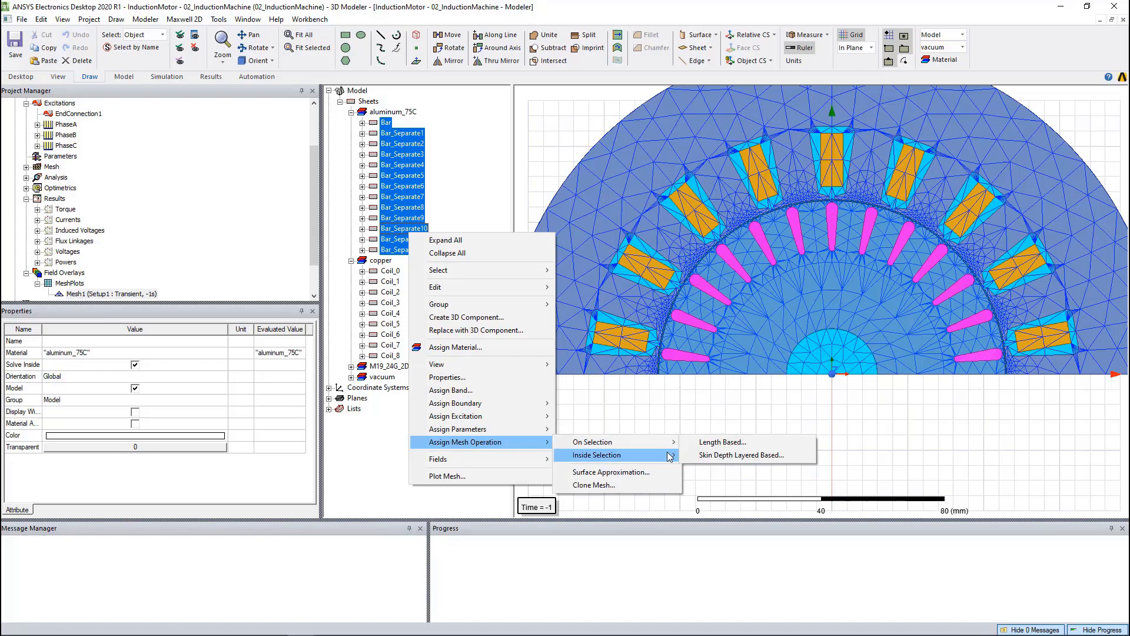
pyautogui.click(718, 455)
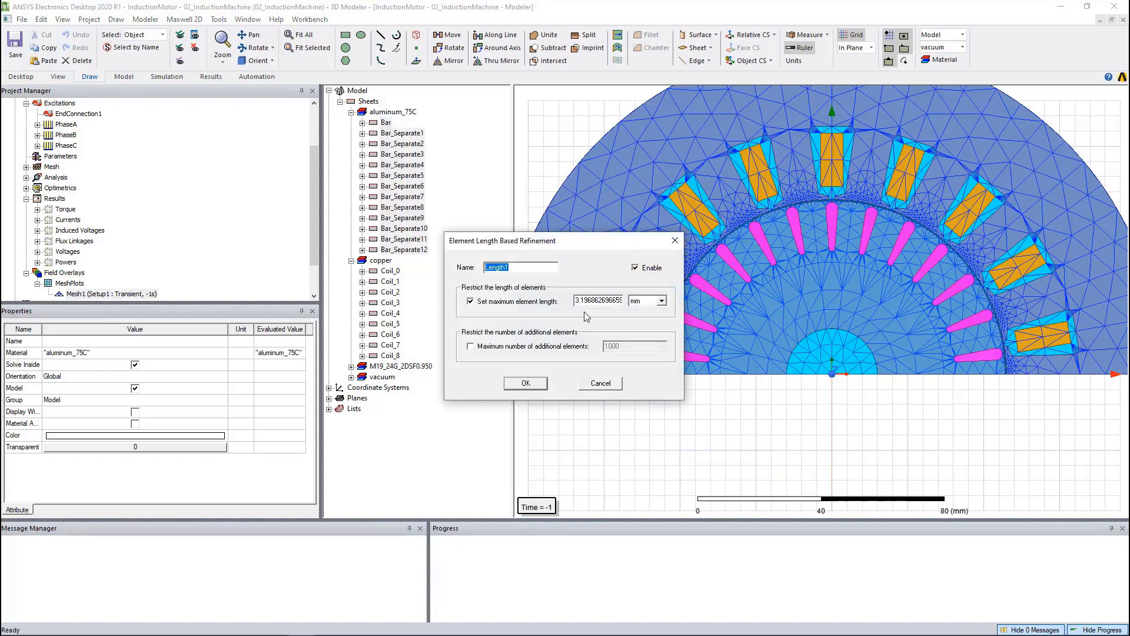
pyautogui.moveTo(577, 300); pyautogui.dragTo(626, 308)
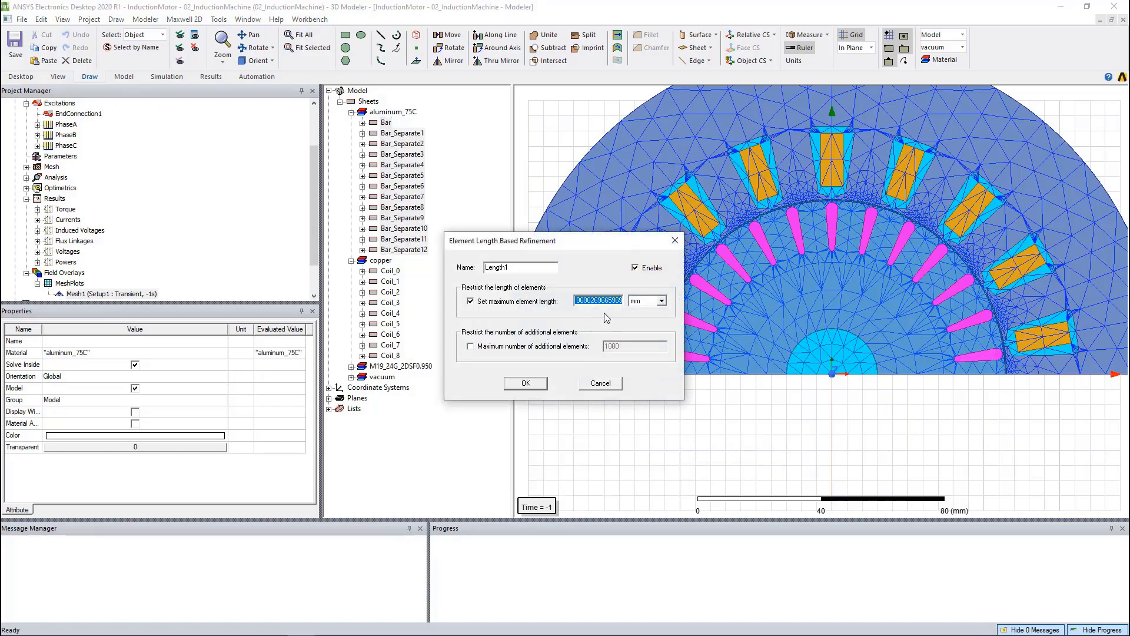
pyautogui.write('1')
pyautogui.click(599, 386)
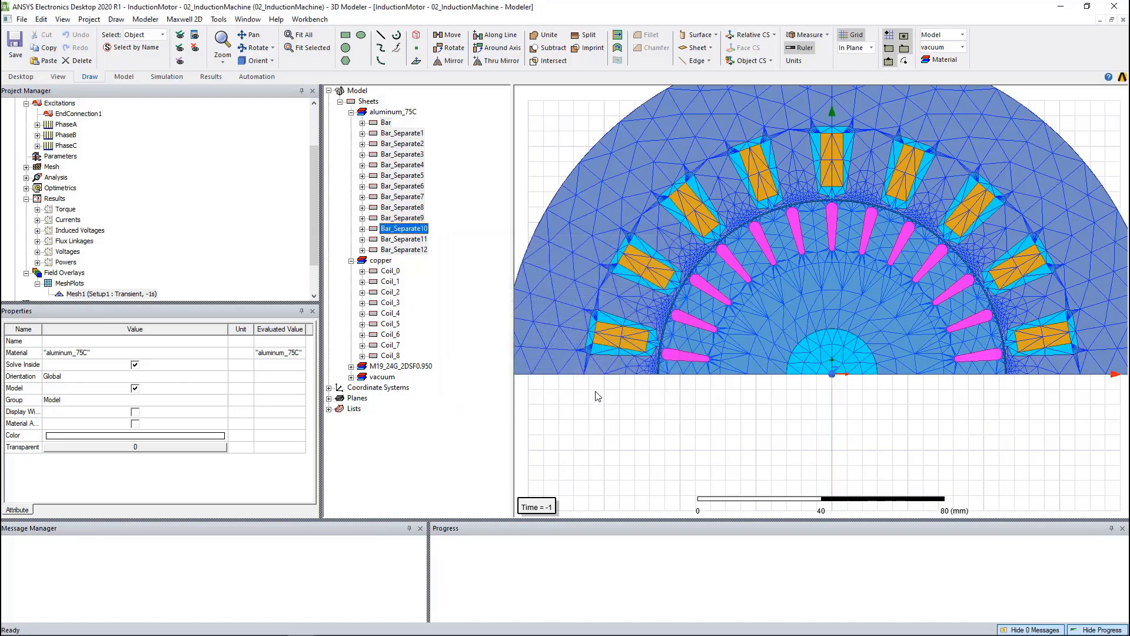
pyautogui.click(618, 419)
pyautogui.scroll(-1, 626, 416)
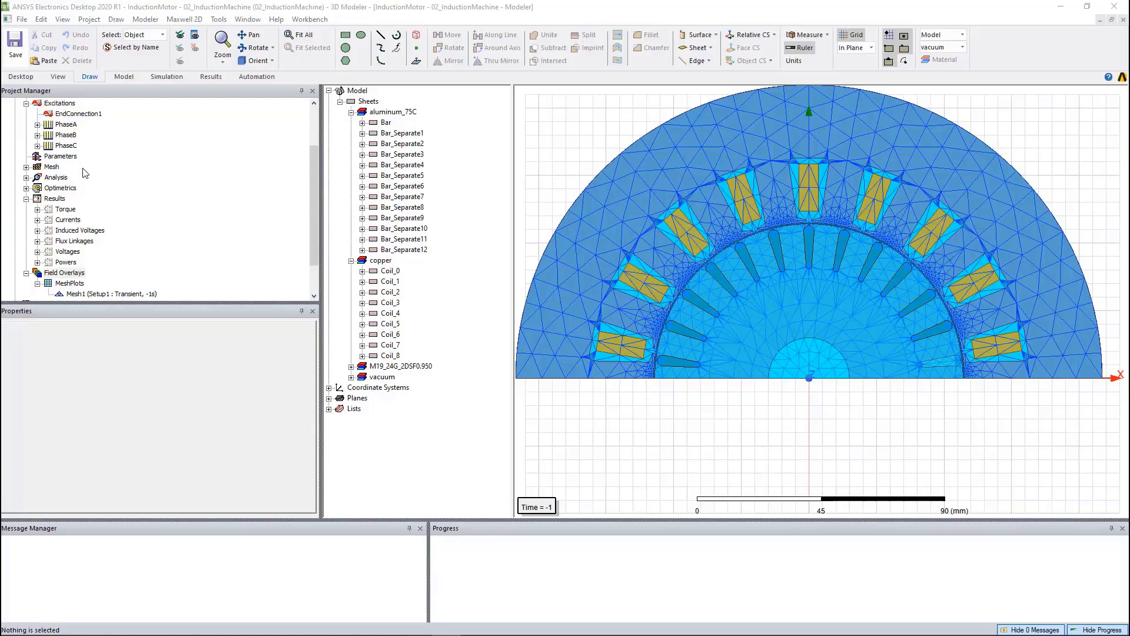
# - Collapse 02_InductionMachine, then activate and expand 03_InductionMachineBetterMeshTimeStep in the Project Manager
pyautogui.scroll(2, 85, 172)
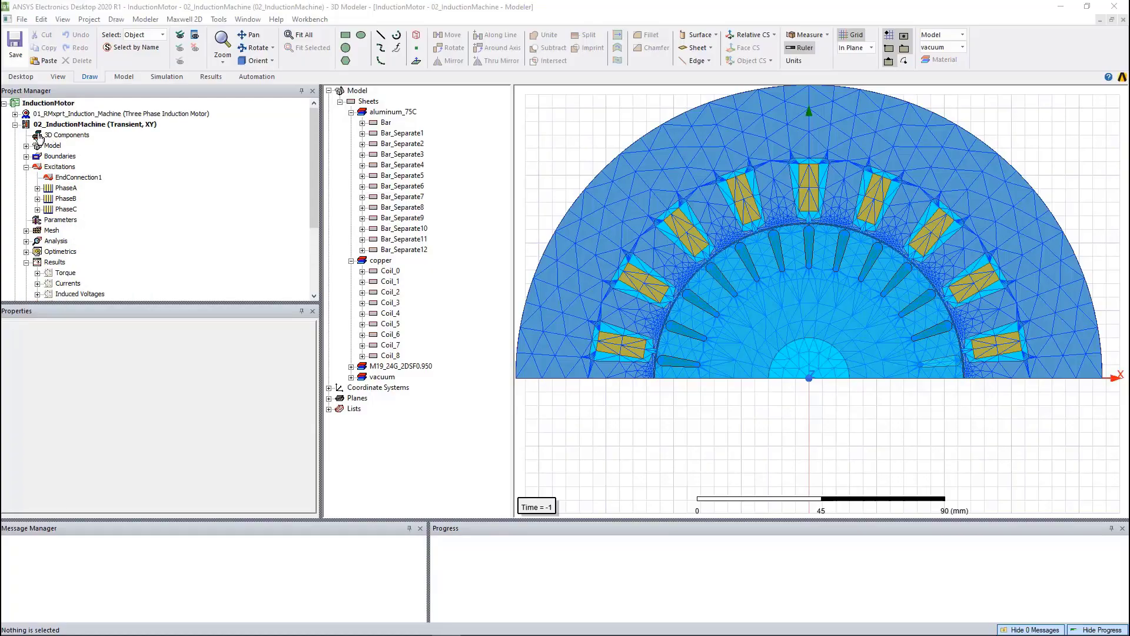
pyautogui.click(15, 124)
pyautogui.click(56, 135)
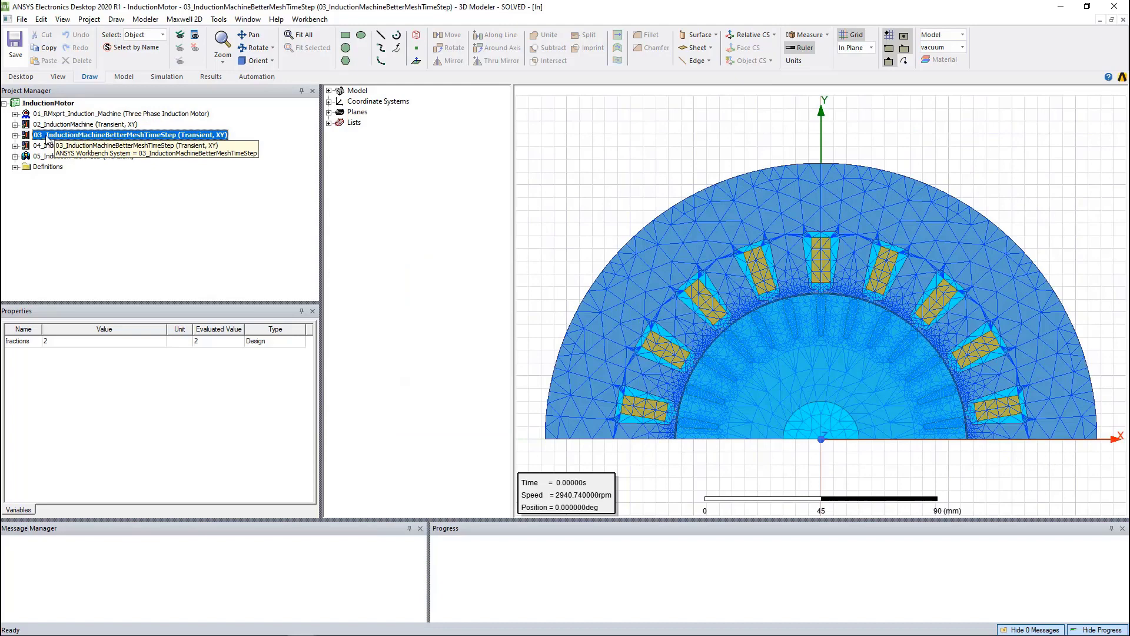
pyautogui.click(16, 135)
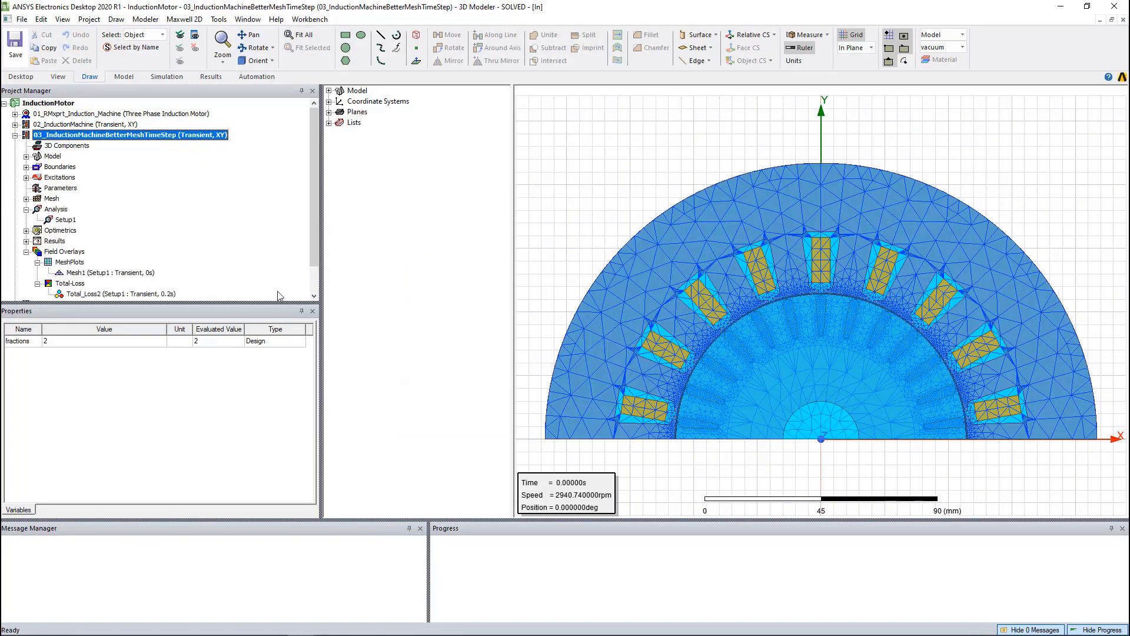
pyautogui.click(699, 463)
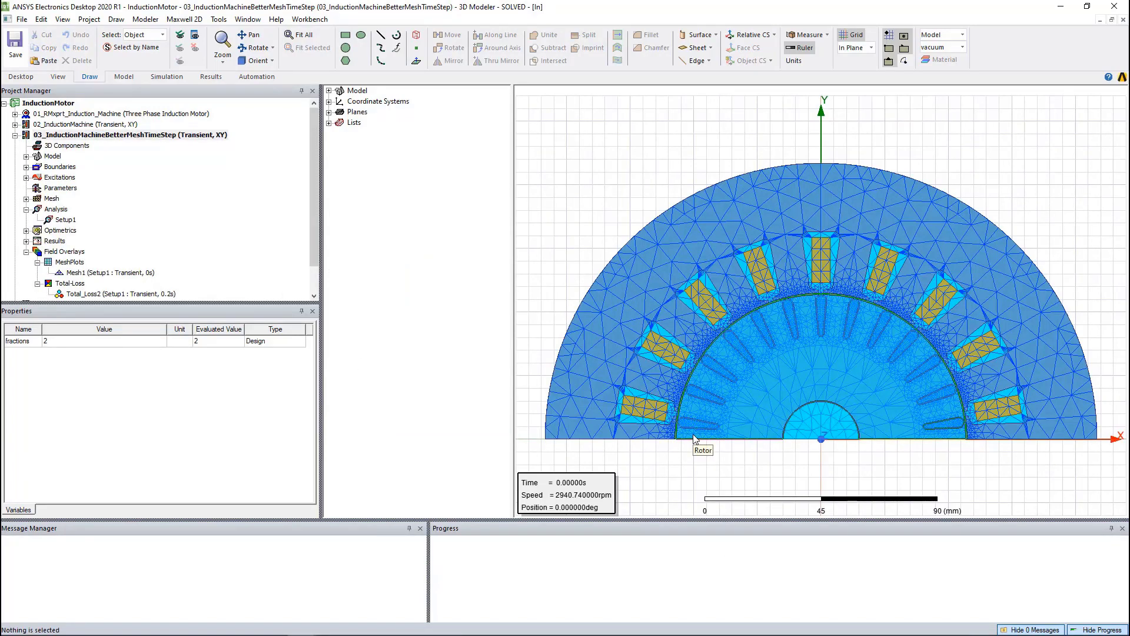
pyautogui.doubleClick(64, 220)
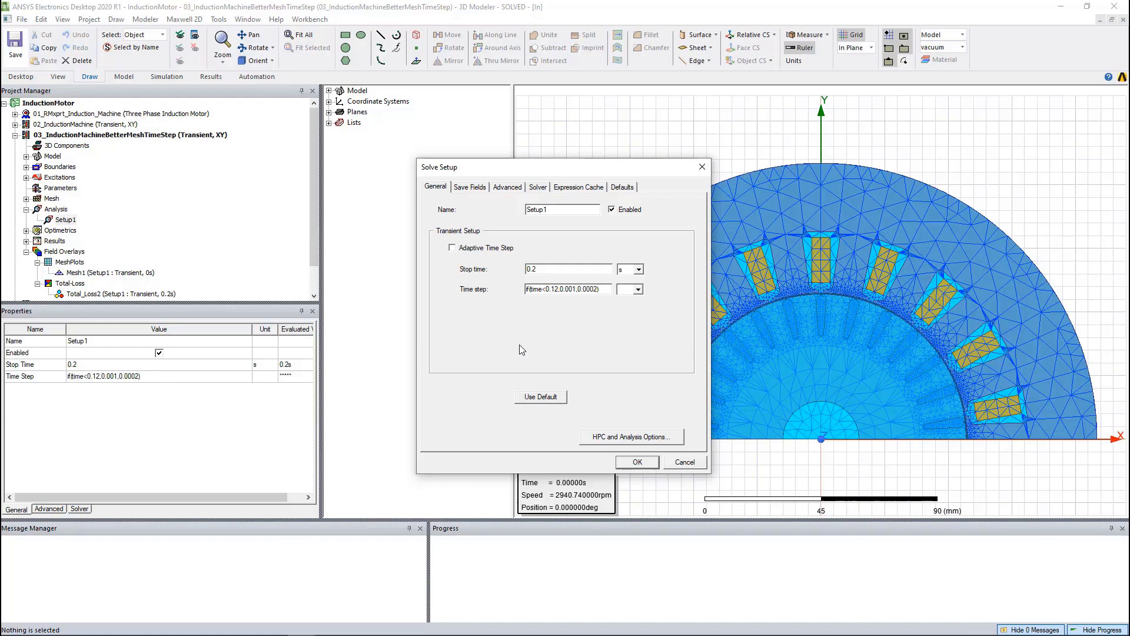
pyautogui.click(471, 187)
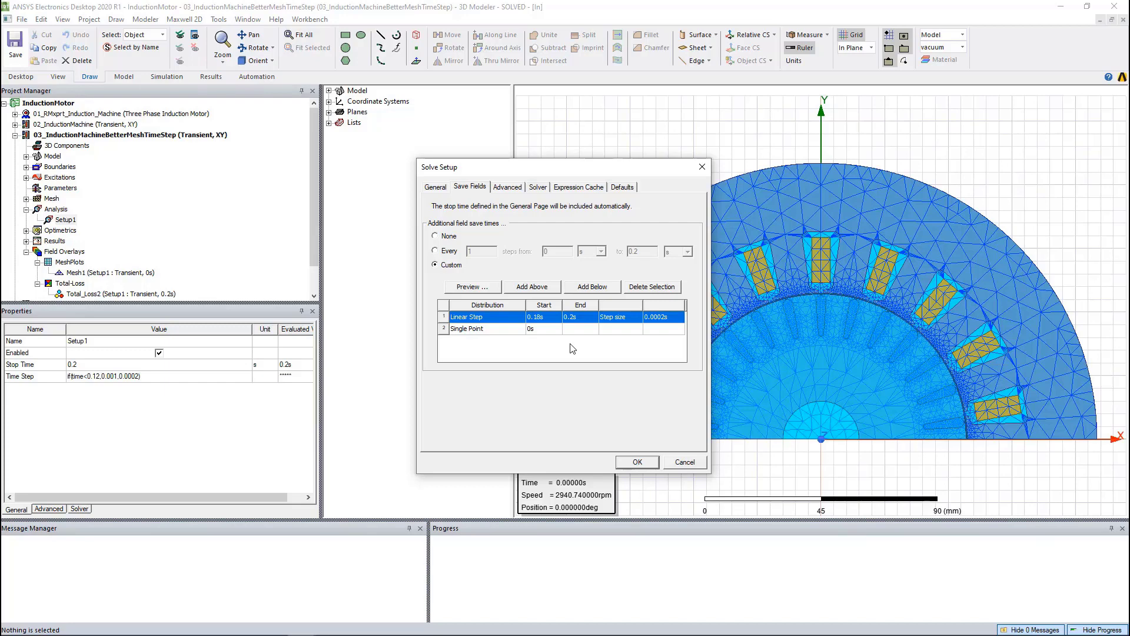
# - Close the solve settings, expand Results, and start a transient rectangular plot showing Loss quantities like CoreLoss
pyautogui.click(686, 462)
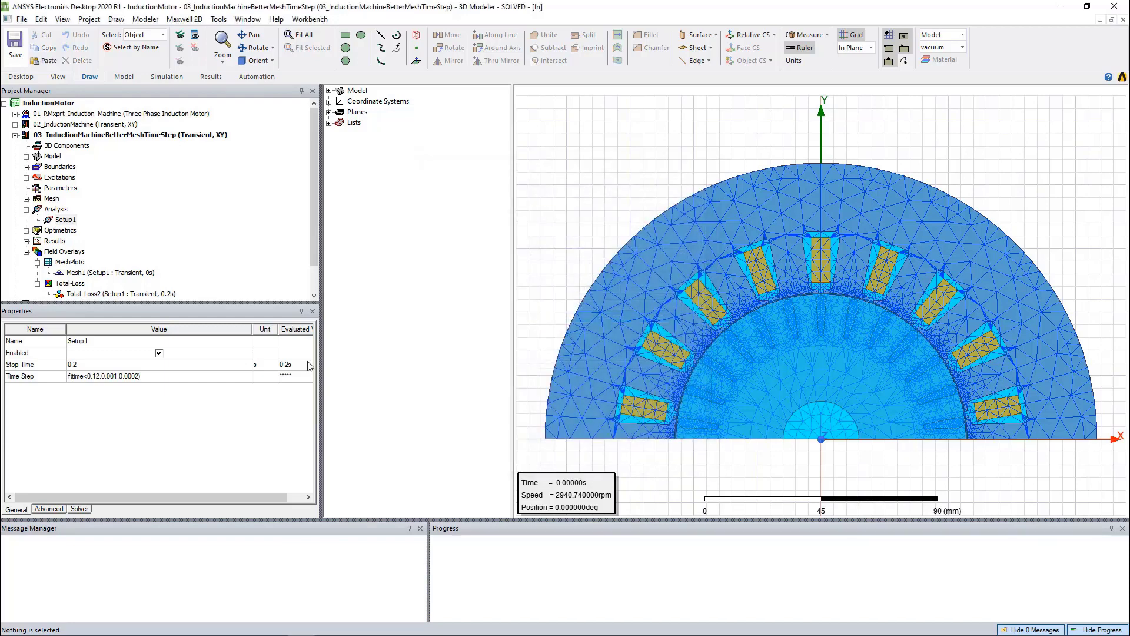
pyautogui.click(26, 241)
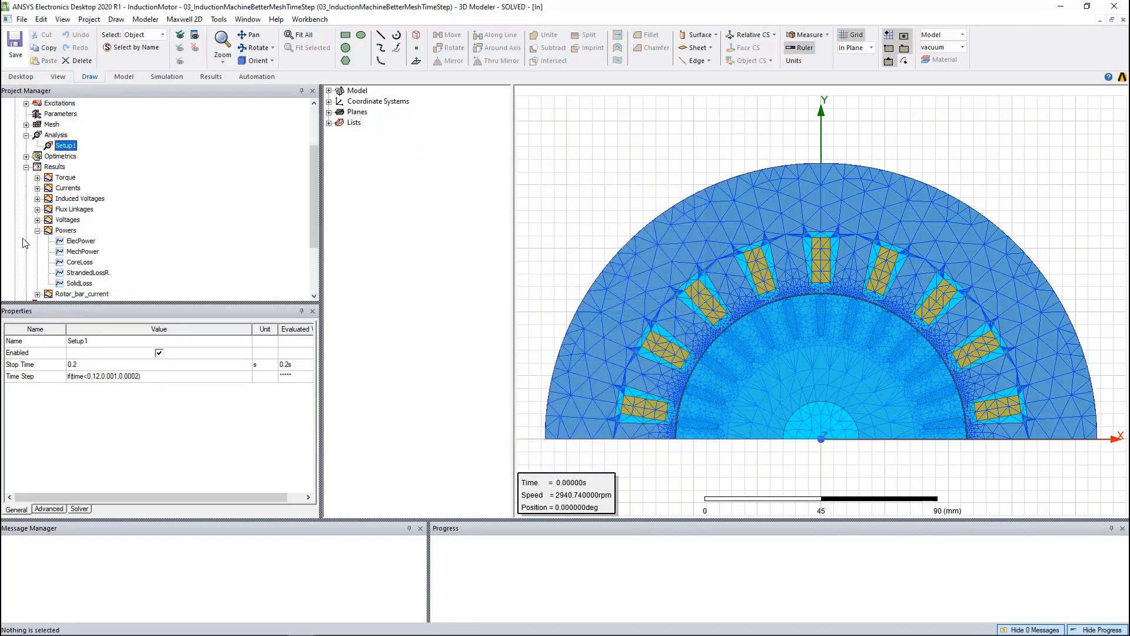
pyautogui.rightClick(54, 168)
pyautogui.moveTo(189, 192)
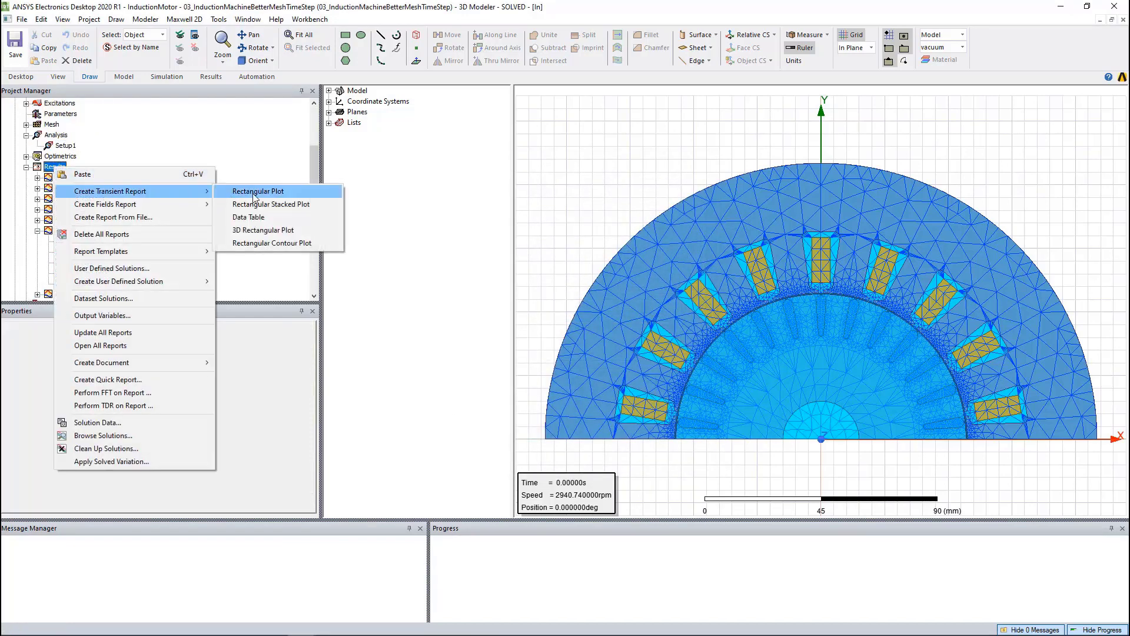
pyautogui.click(255, 192)
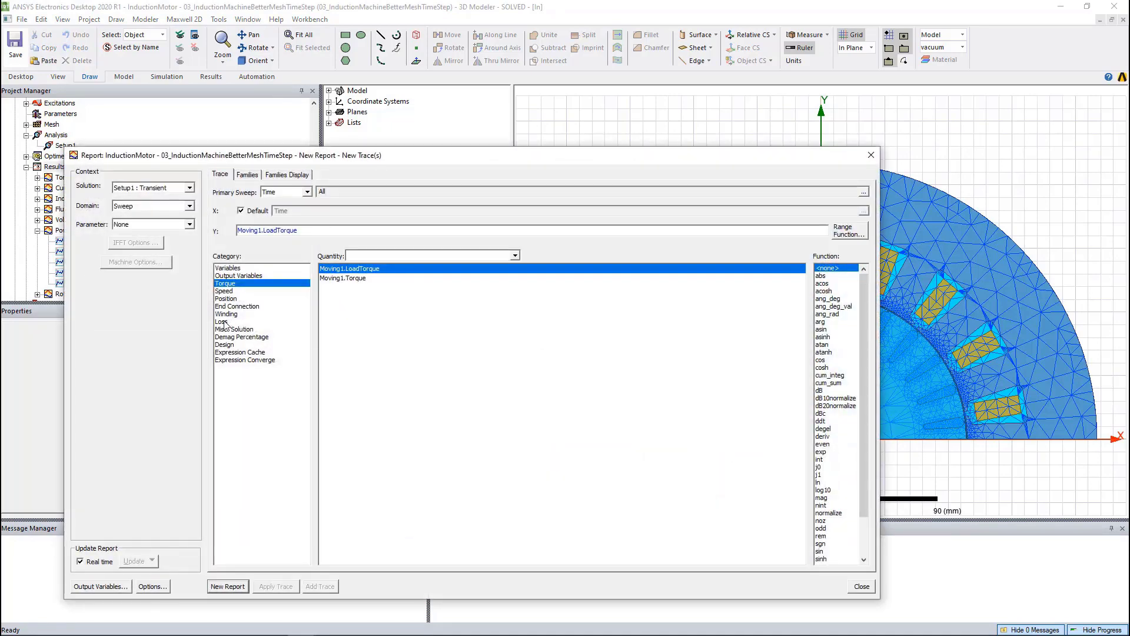
pyautogui.click(223, 322)
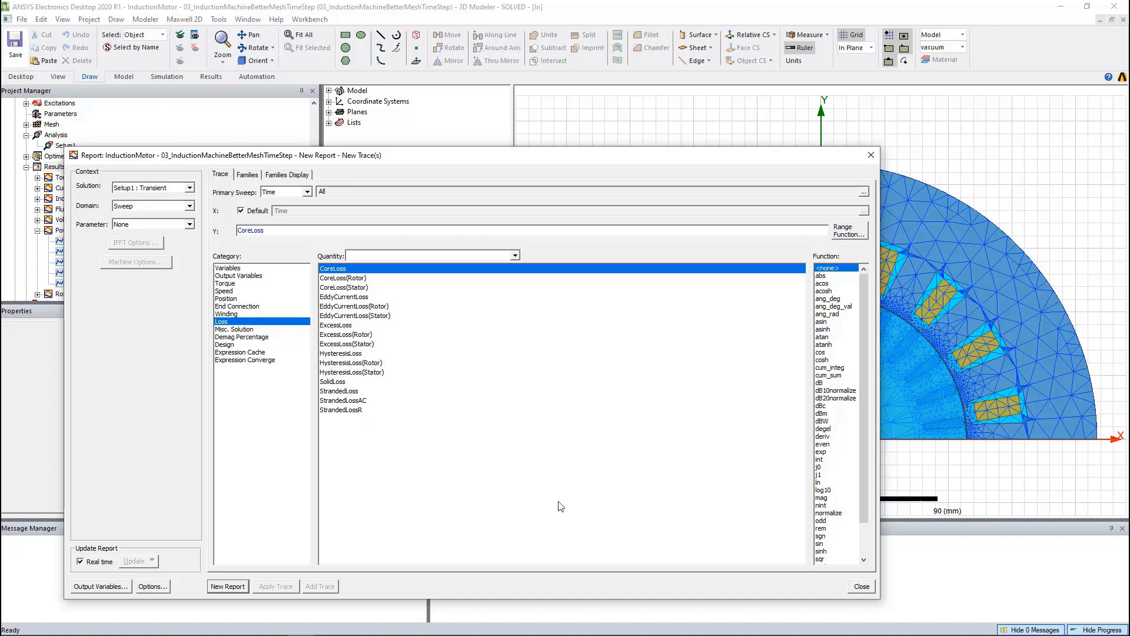
pyautogui.click(862, 586)
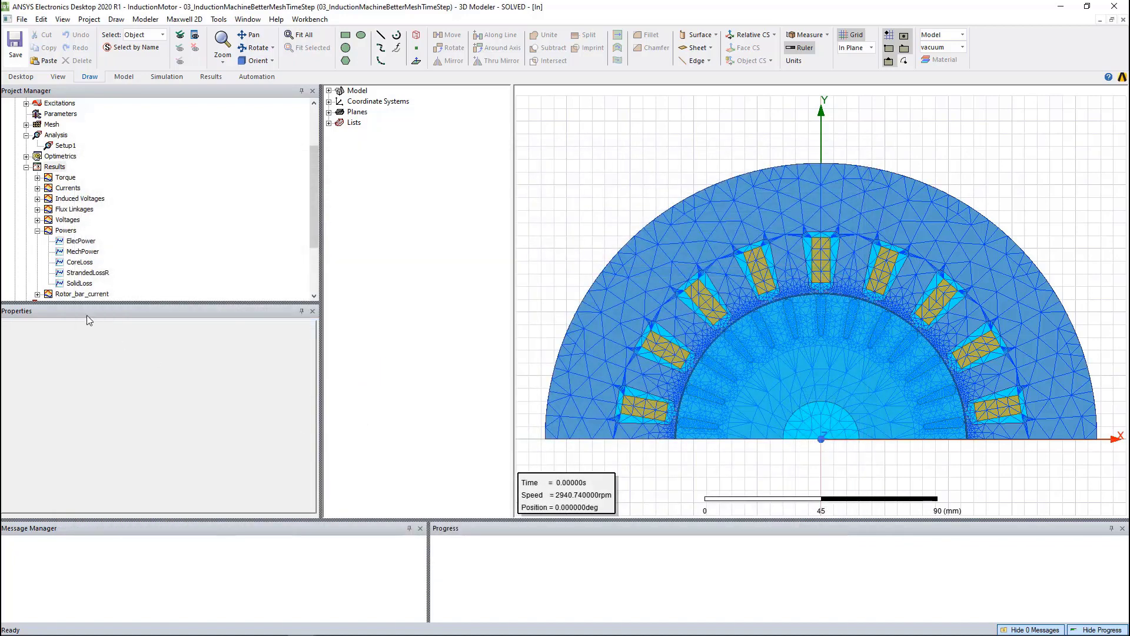
pyautogui.doubleClick(66, 229)
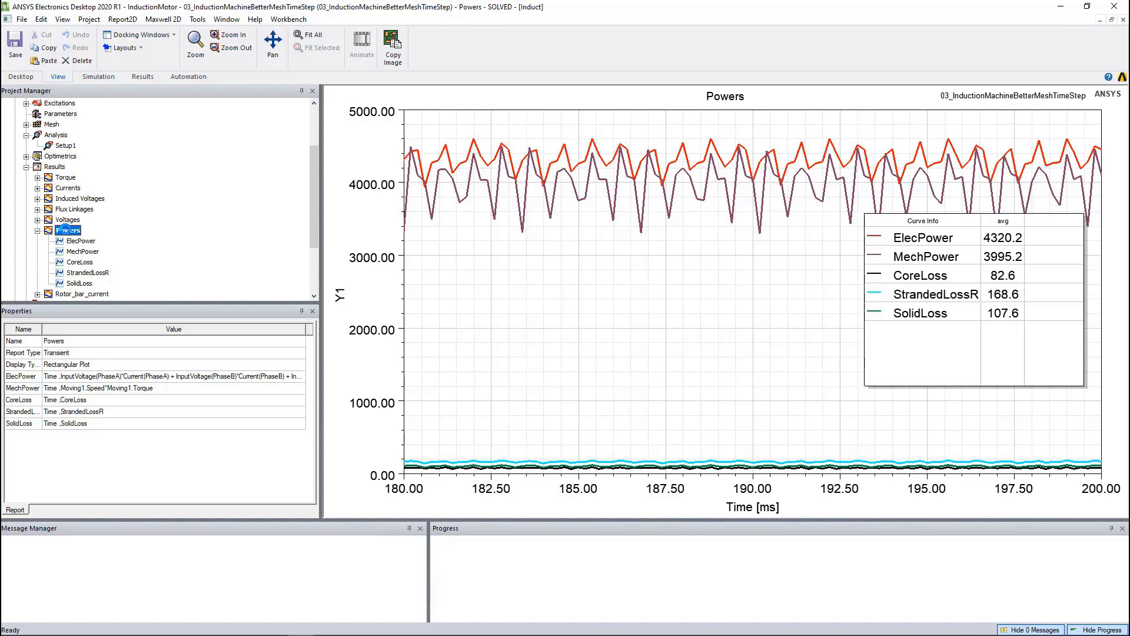
pyautogui.click(37, 230)
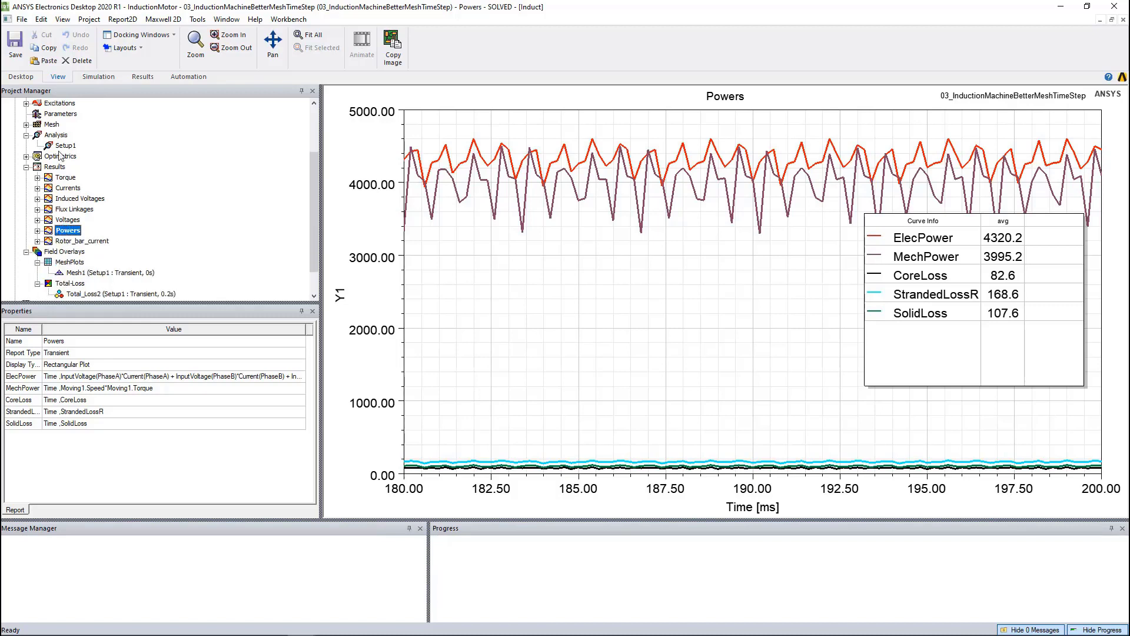
pyautogui.scroll(2, 61, 155)
# - Return to the 03 design's motor view and set its view time to 200 ms
pyautogui.doubleClick(70, 125)
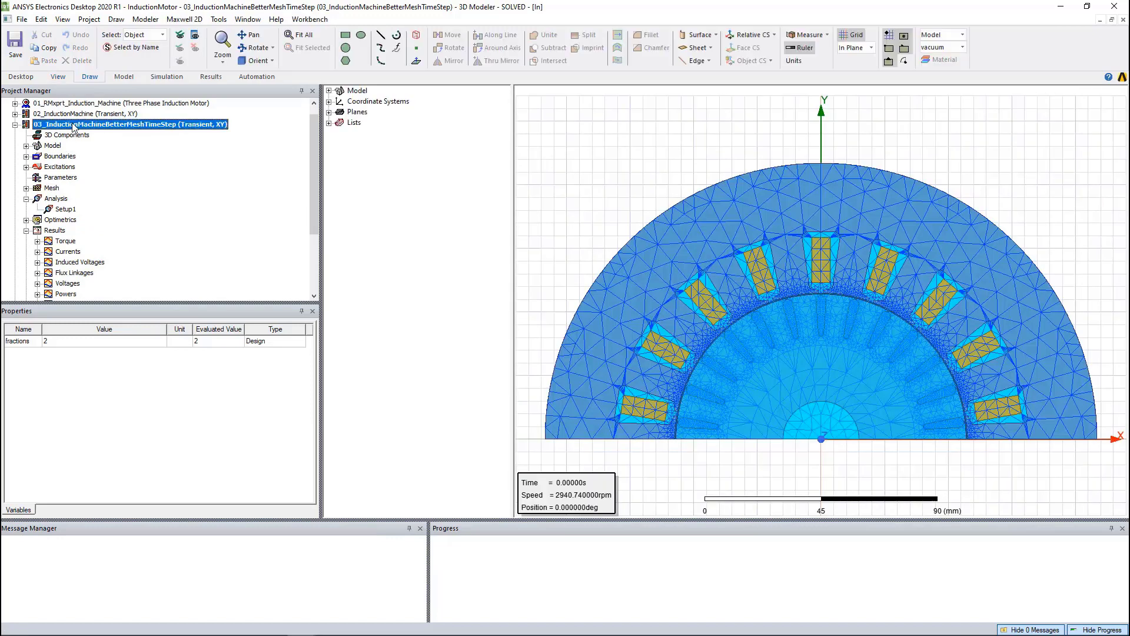
pyautogui.scroll(-1, 98, 220)
pyautogui.scroll(-2, 94, 224)
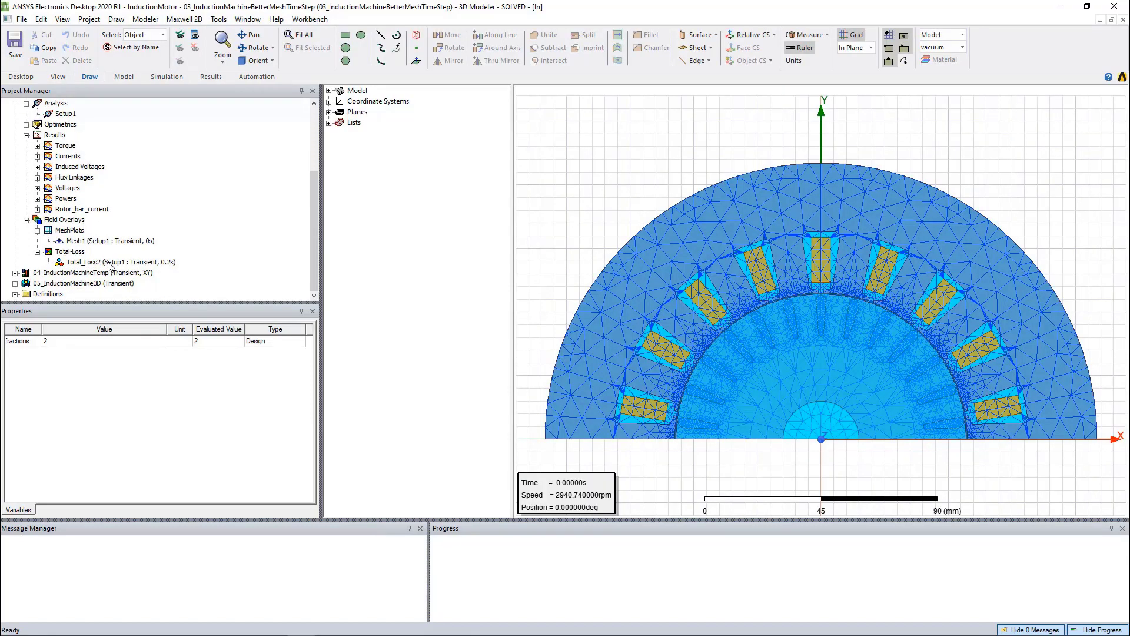
pyautogui.doubleClick(566, 488)
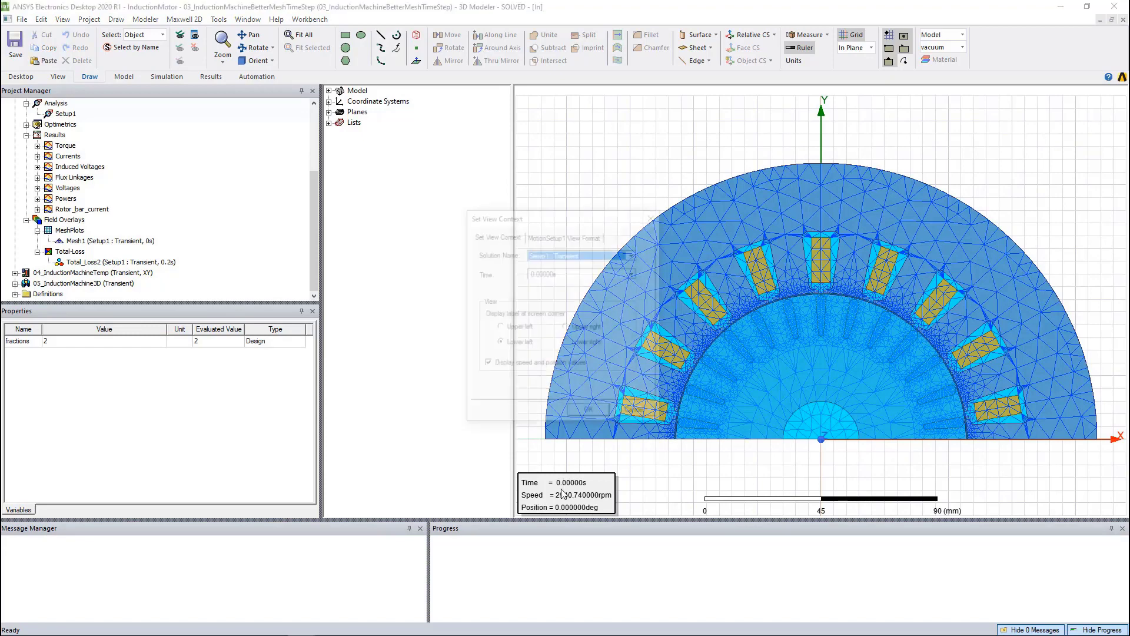
pyautogui.click(635, 273)
pyautogui.moveTo(635, 288); pyautogui.dragTo(635, 319)
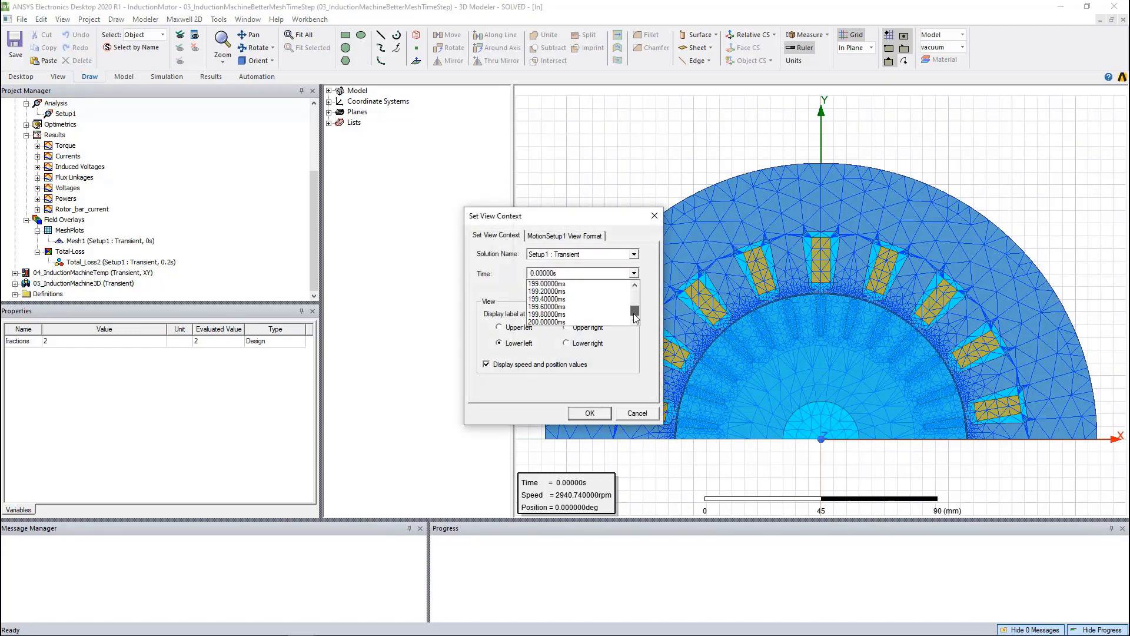
pyautogui.click(587, 322)
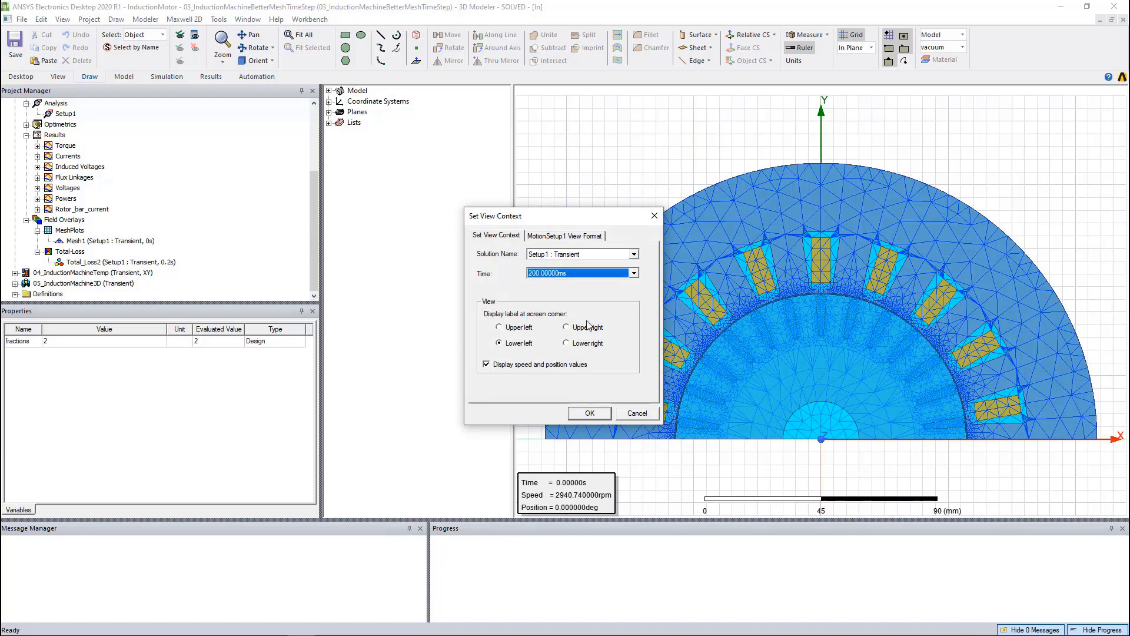
pyautogui.click(583, 414)
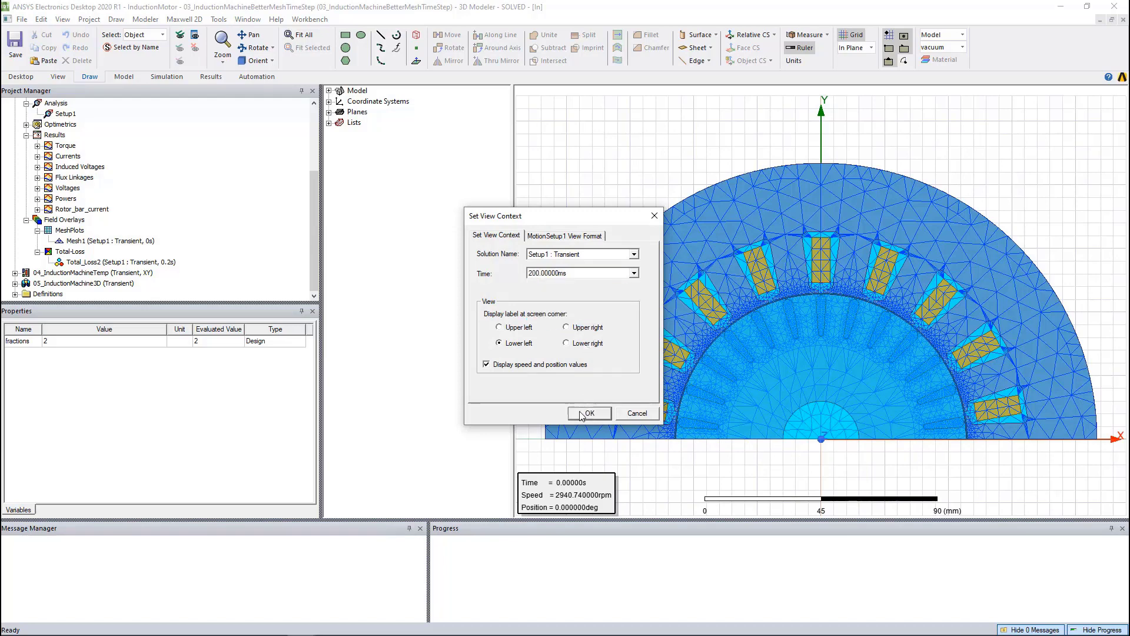
# - Show the Total_Loss2 field map over the whole fitted motor, then minimize Electronics Desktop
pyautogui.scroll(2, 115, 242)
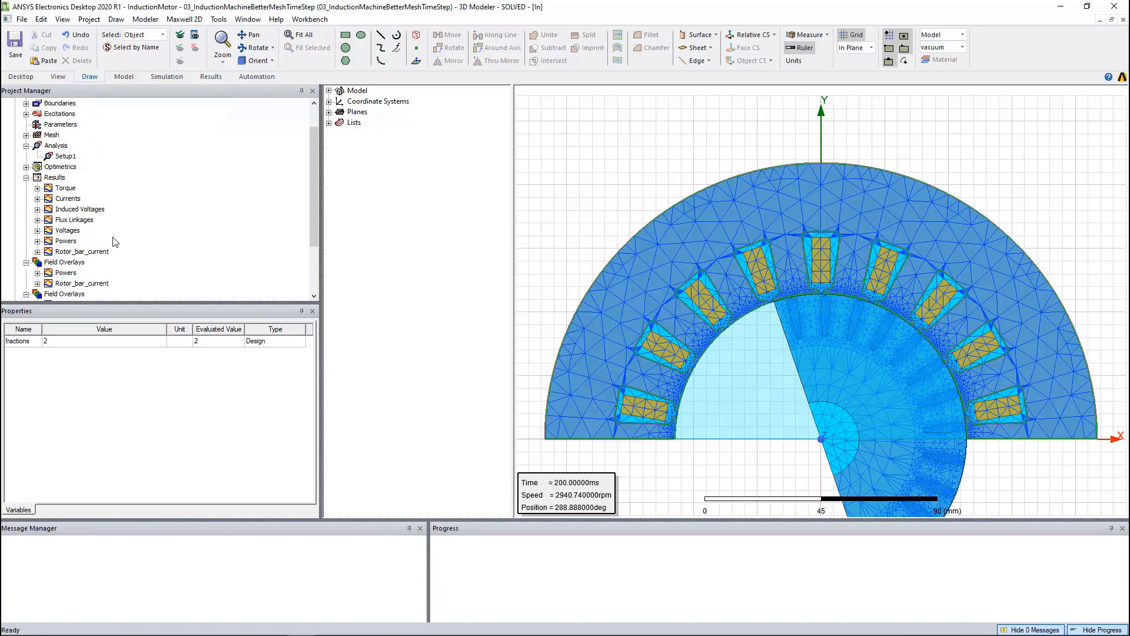
pyautogui.scroll(-2, 115, 241)
pyautogui.click(97, 262)
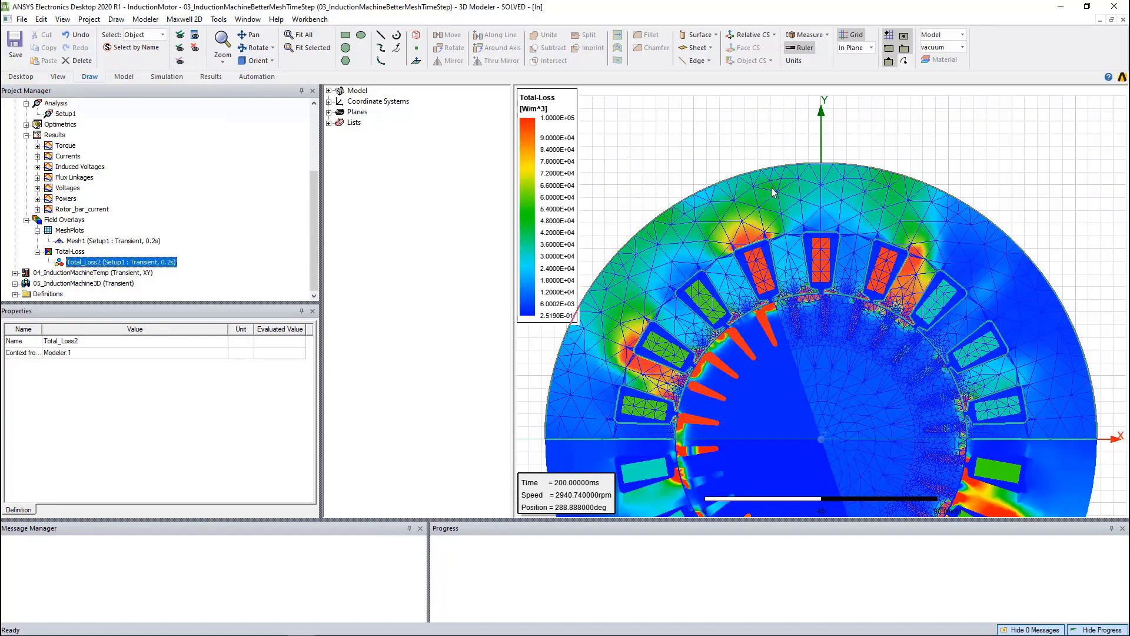
pyautogui.click(699, 140)
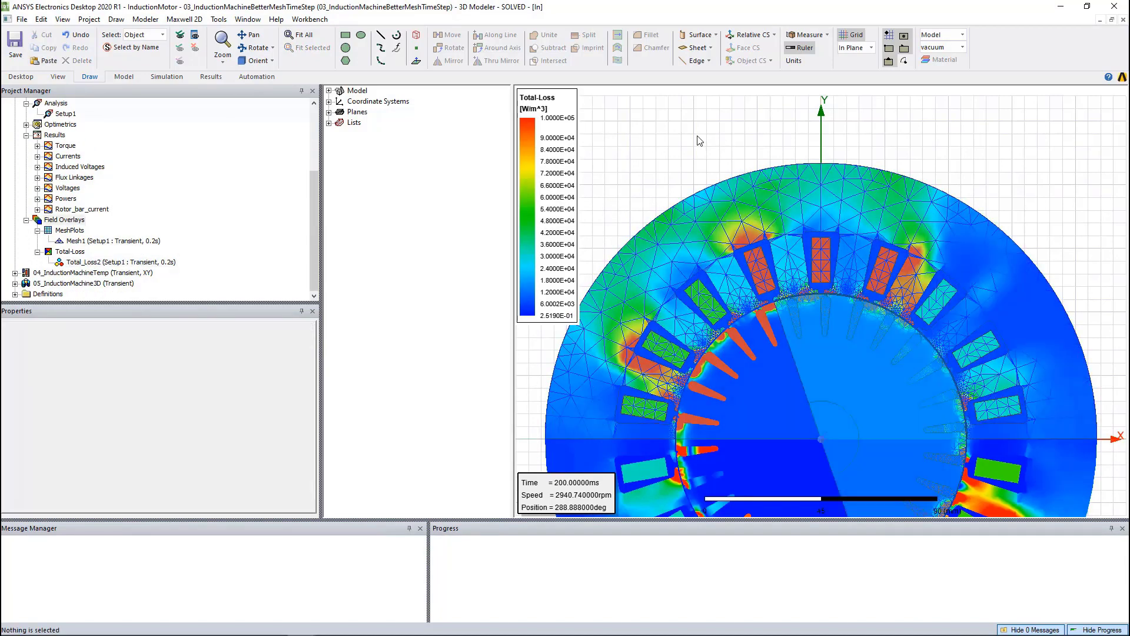
pyautogui.hotkey('ctrl', 'd')
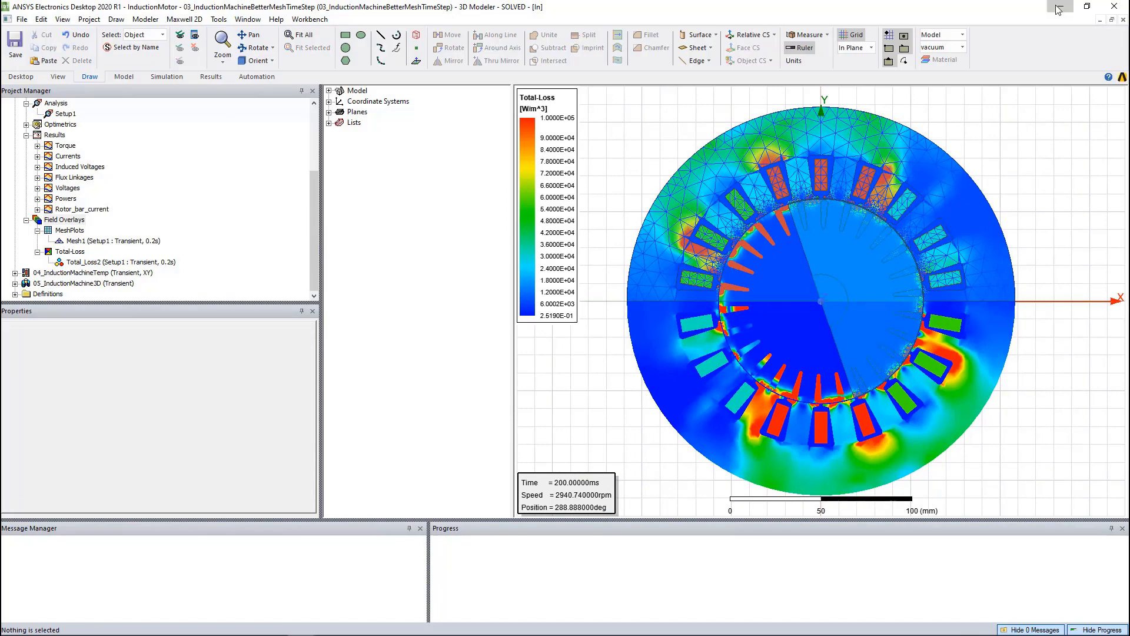
pyautogui.click(1059, 7)
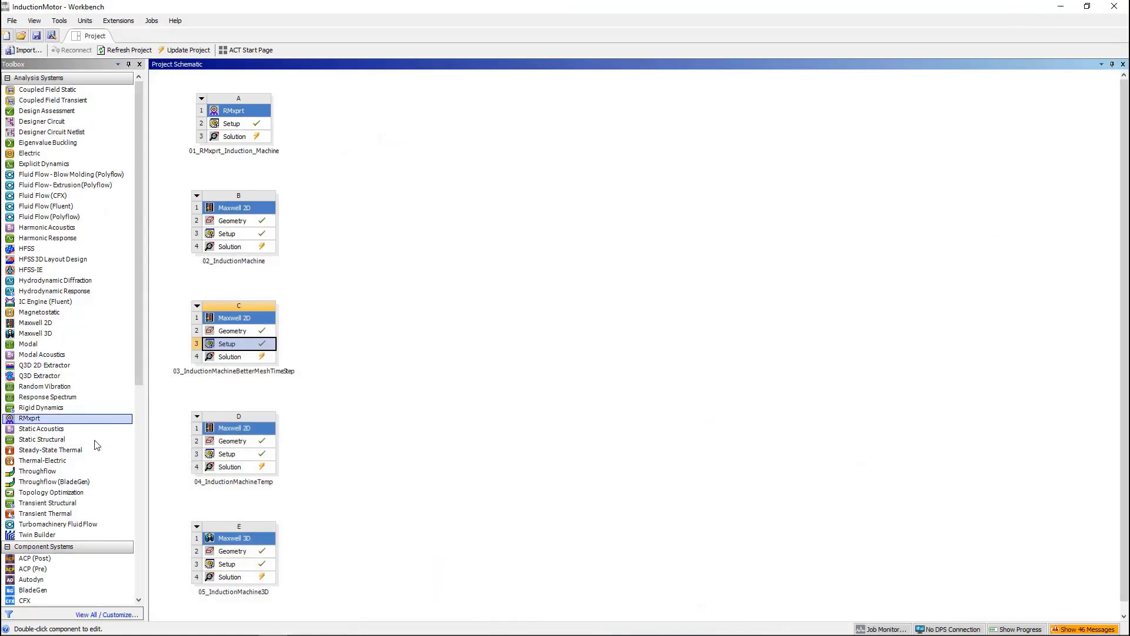
# - Add a Fluent system fed by C4 Solution, then reopen system C's Maxwell setup
pyautogui.scroll(-6, 94, 450)
pyautogui.moveTo(30, 473); pyautogui.dragTo(358, 331)
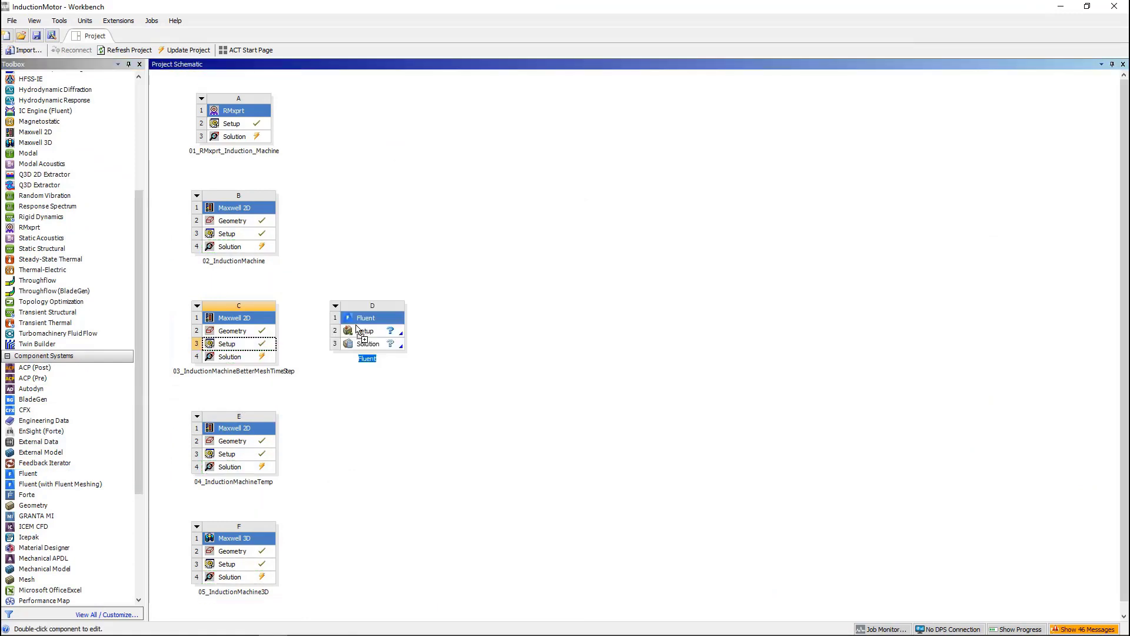
pyautogui.click(327, 406)
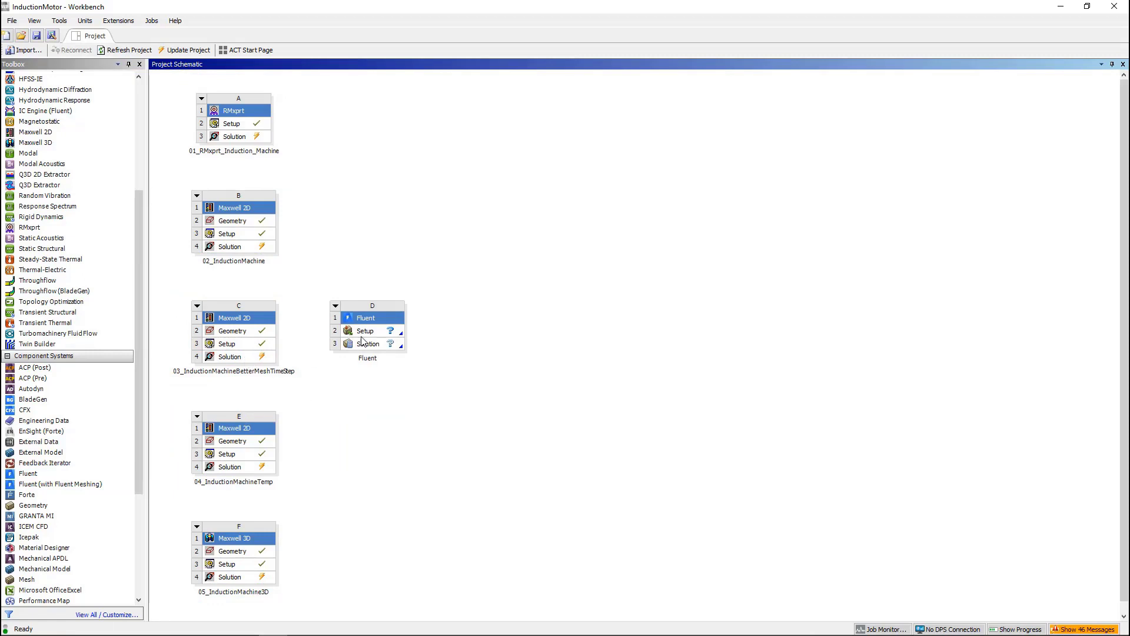
pyautogui.moveTo(371, 330)
pyautogui.mouseDown()
pyautogui.moveTo(241, 361)
pyautogui.moveTo(351, 337)
pyautogui.mouseUp()
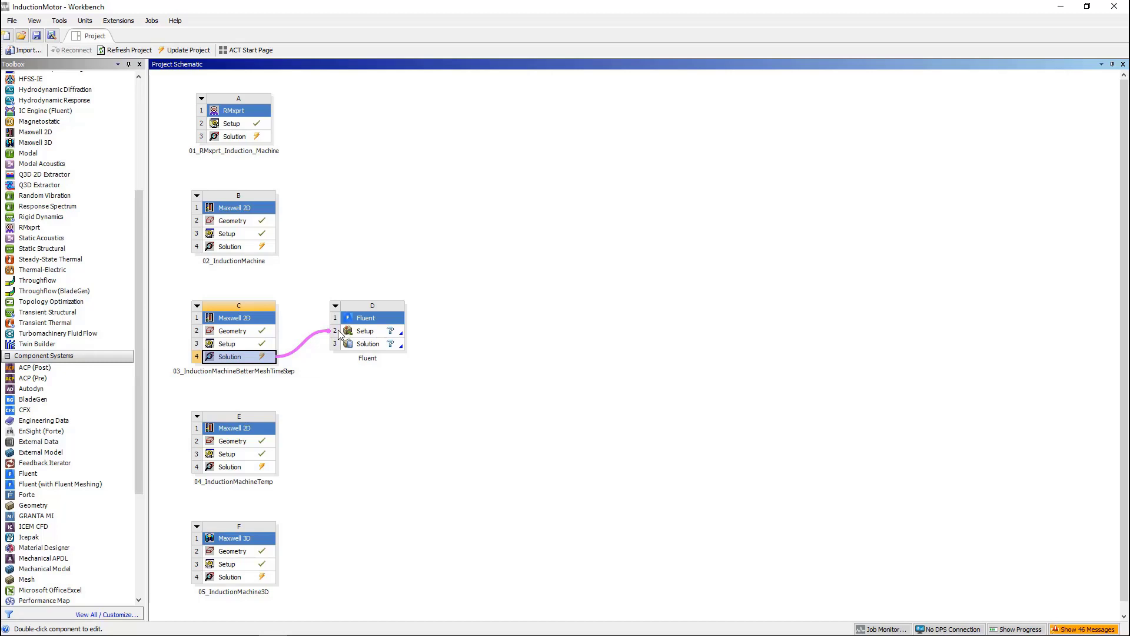
pyautogui.click(237, 348)
pyautogui.doubleClick(238, 348)
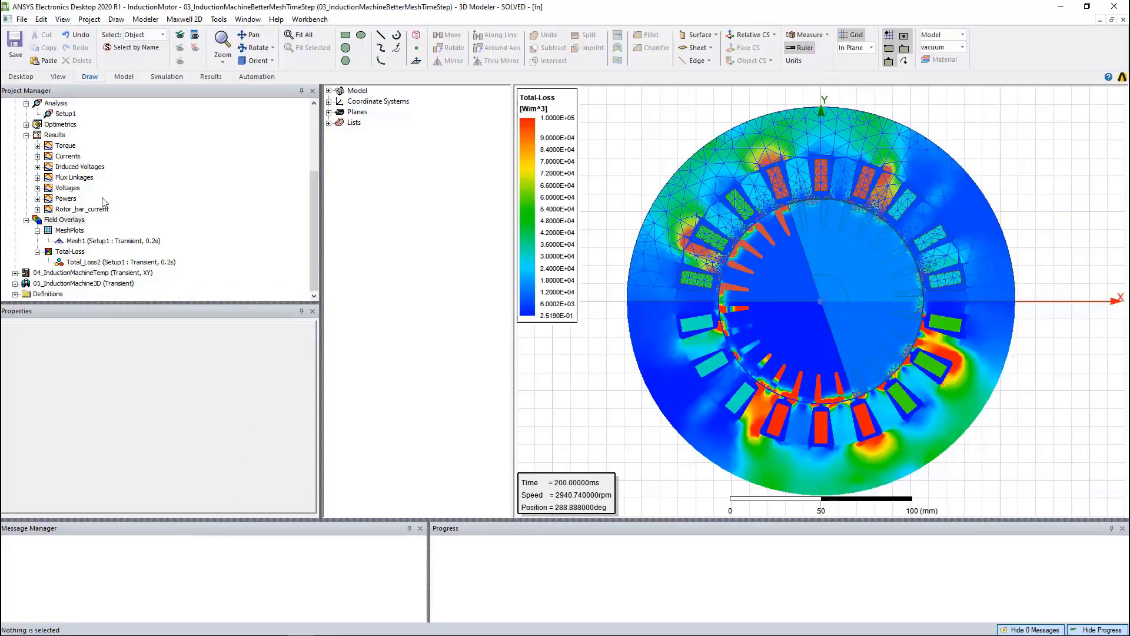
# - Open the 04_InductionMachineTemp design and expand its model objects grouped by material
pyautogui.scroll(3, 36, 121)
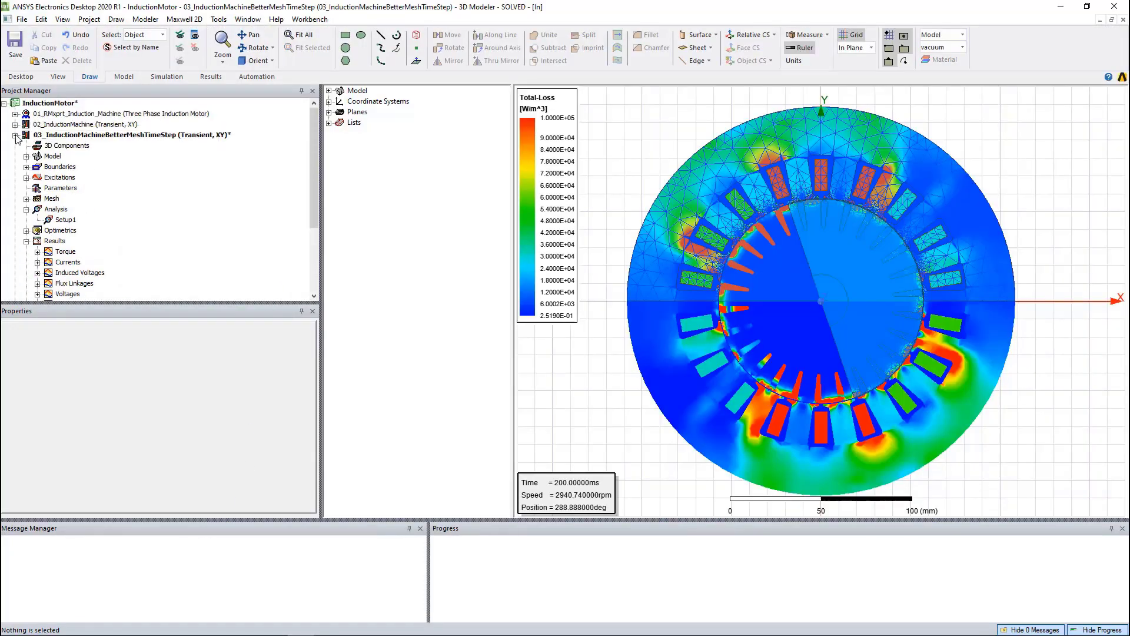
pyautogui.click(15, 135)
pyautogui.doubleClick(24, 145)
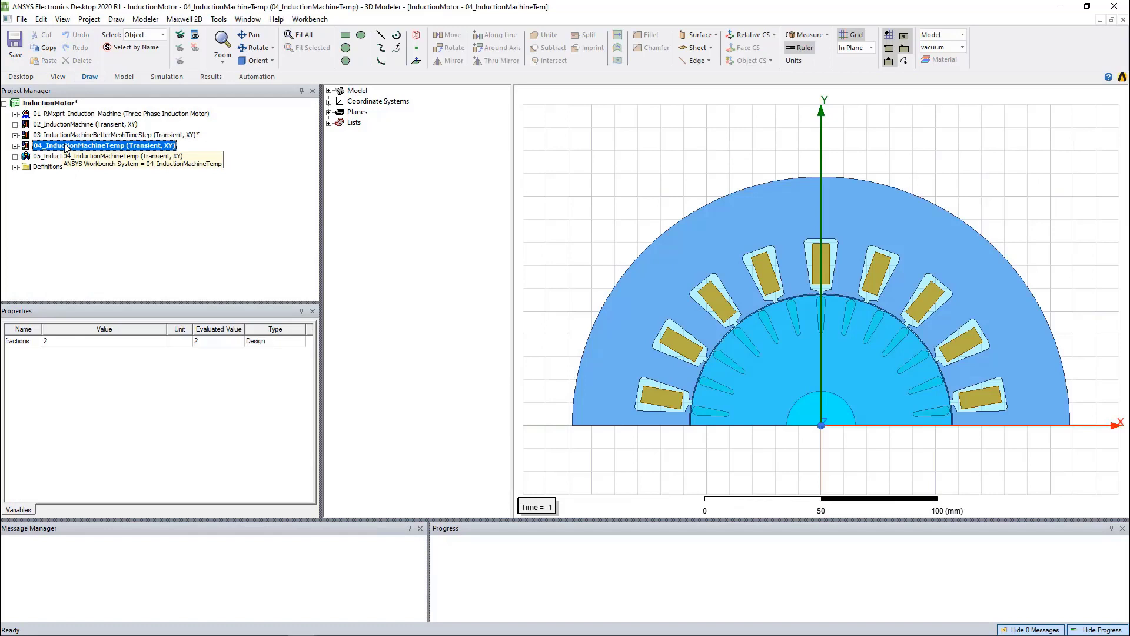
pyautogui.click(328, 91)
pyautogui.click(339, 102)
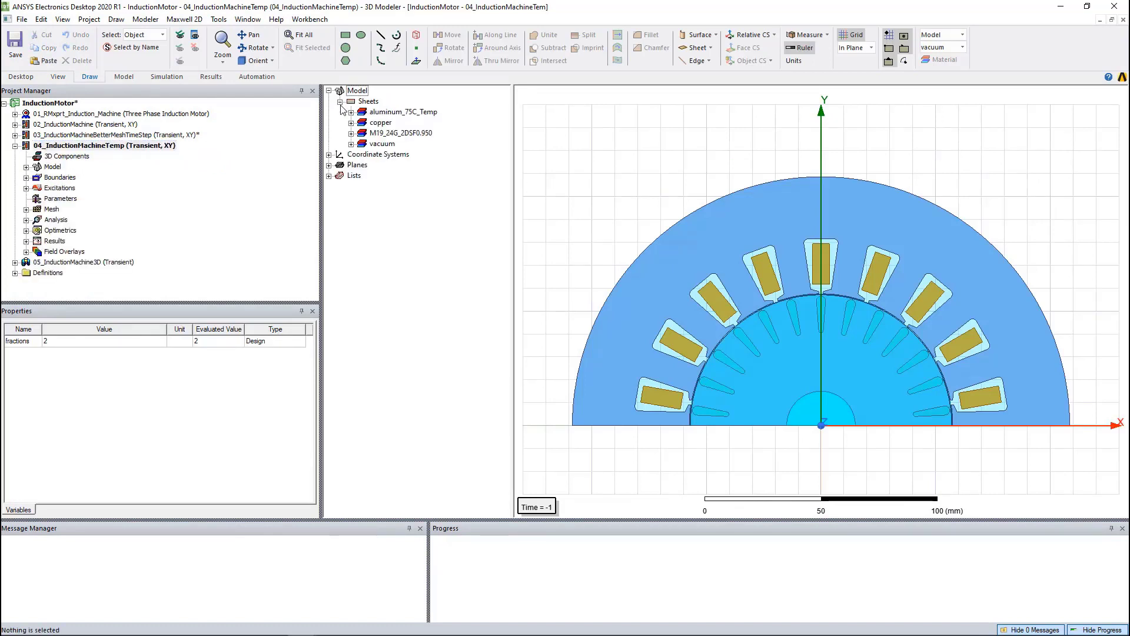
# - Check aluminum_75C_Temp's Bulk Conductivity modifier 1.0/(1.0+0.004305*(Temp-75)), closing dialogs unchanged
pyautogui.click(399, 113)
pyautogui.rightClick(400, 113)
pyautogui.click(438, 183)
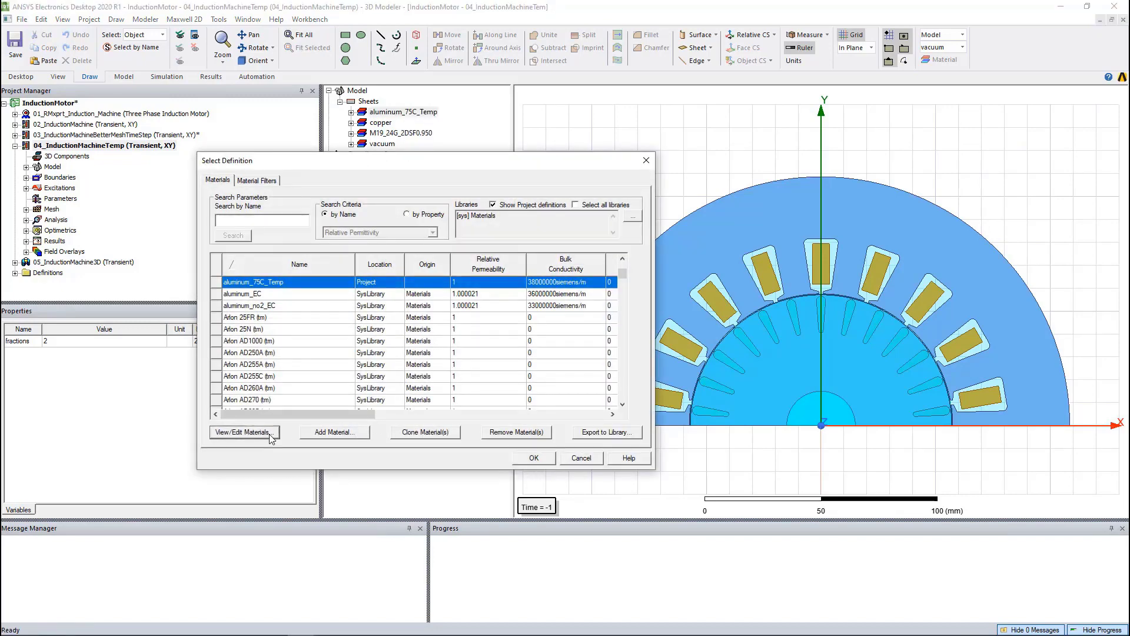
pyautogui.click(247, 432)
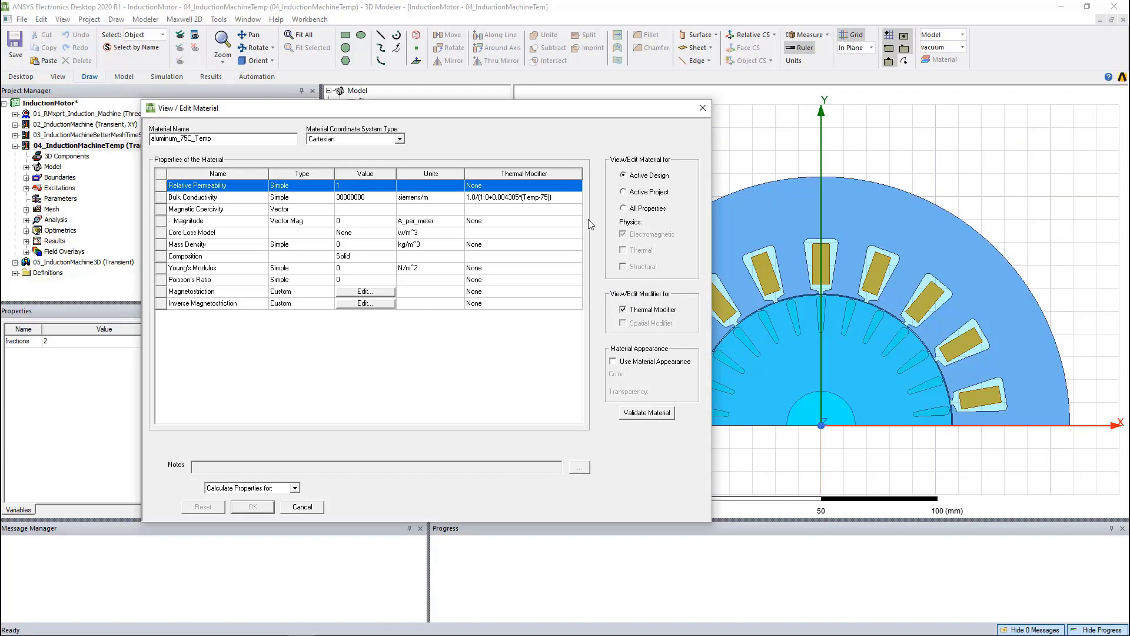
pyautogui.click(569, 202)
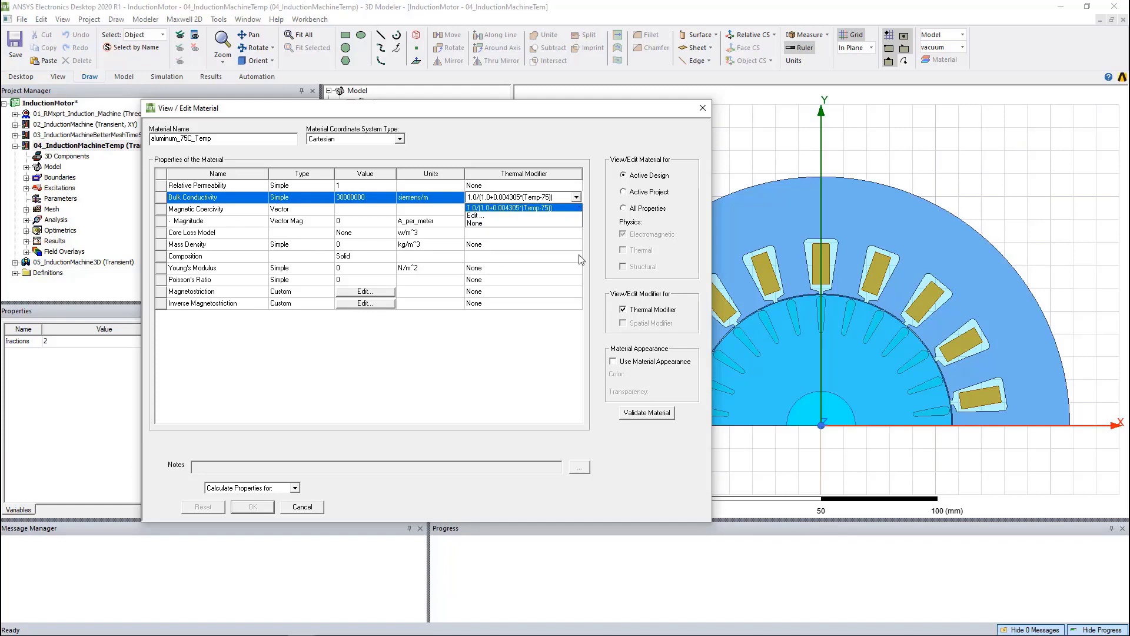
pyautogui.click(517, 387)
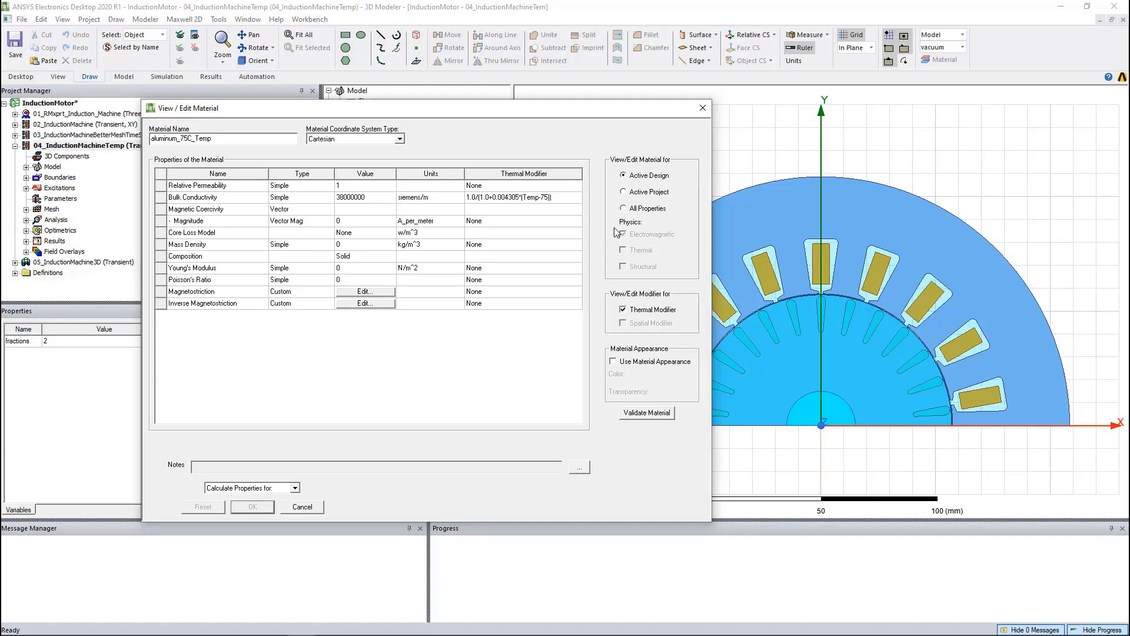
pyautogui.click(702, 108)
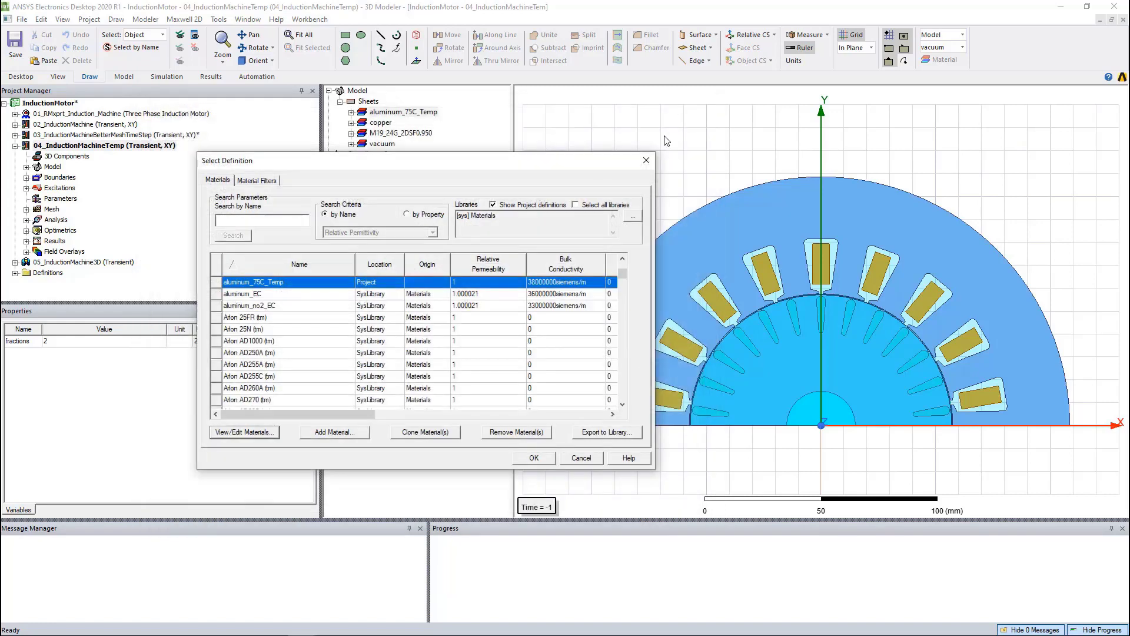
pyautogui.click(646, 160)
pyautogui.rightClick(107, 148)
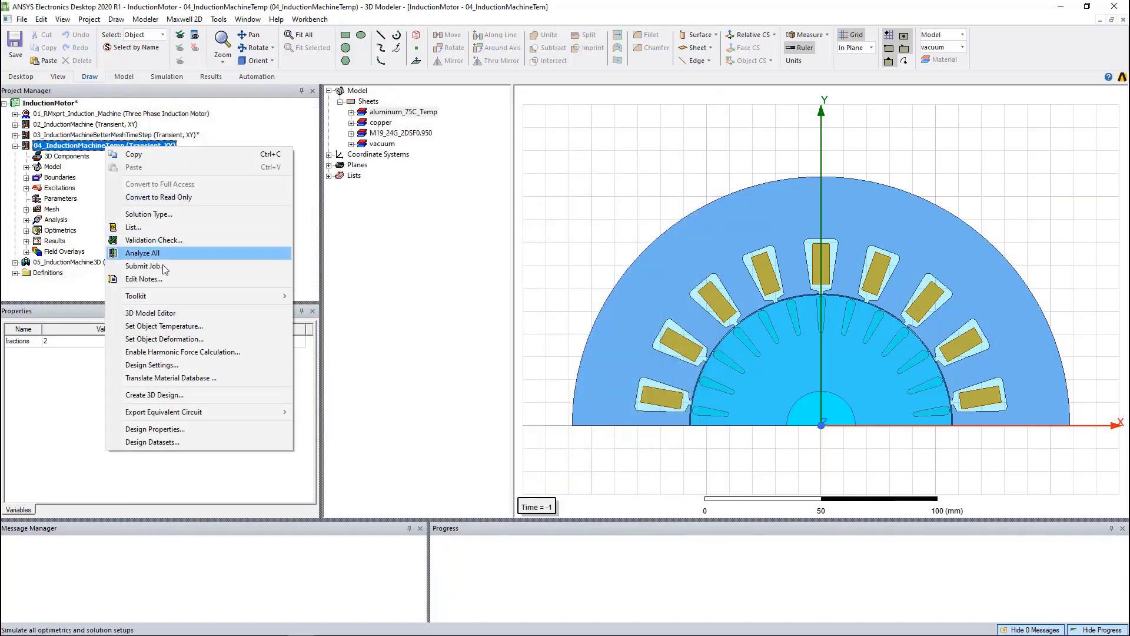
pyautogui.click(178, 330)
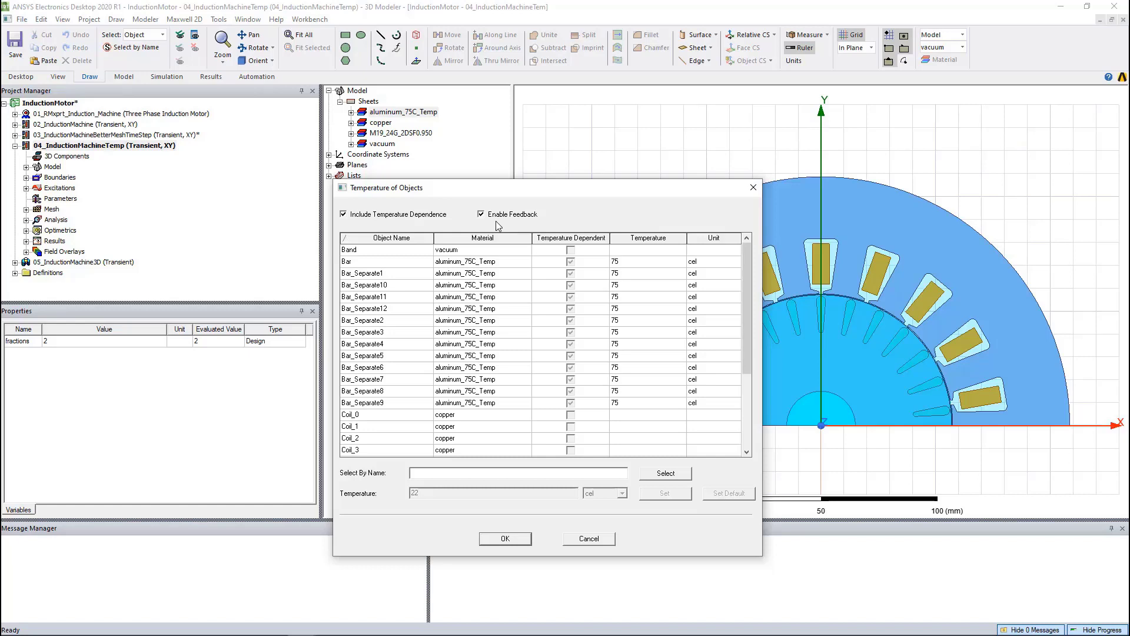
pyautogui.click(597, 545)
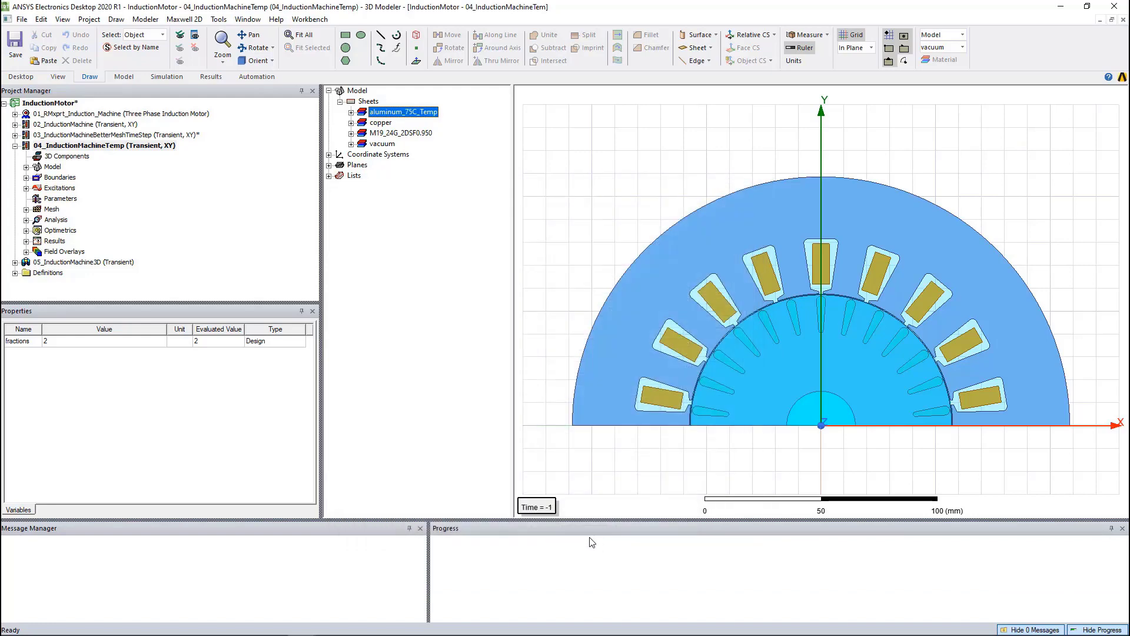
pyautogui.click(15, 146)
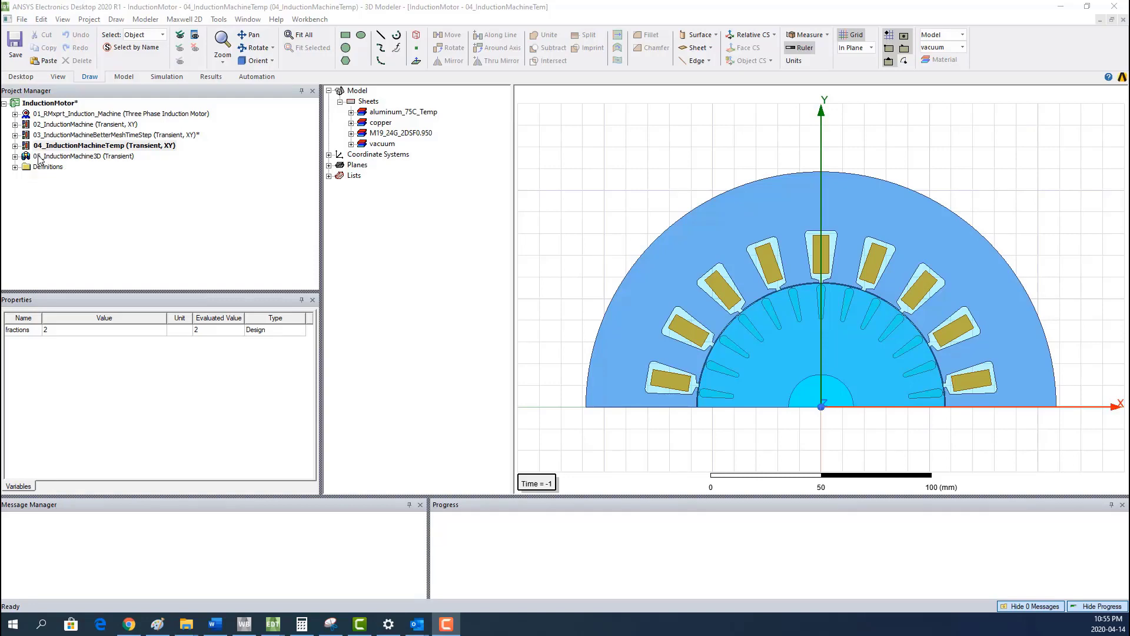
# - Open the 05_InductionMachine3D transient design from the Project Manager
pyautogui.doubleClick(39, 157)
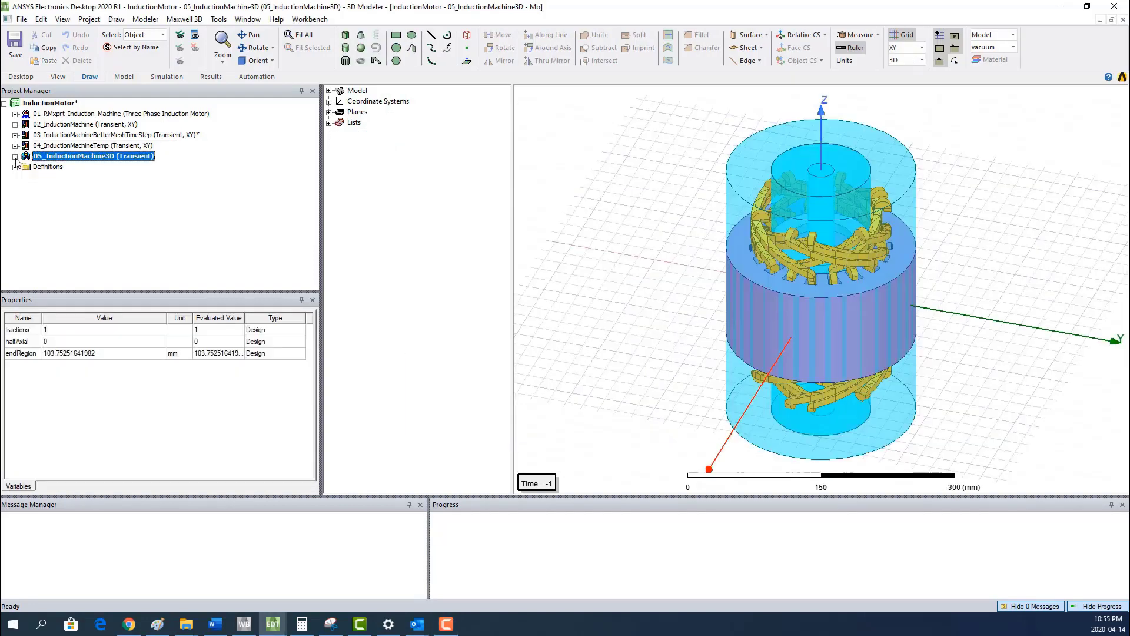